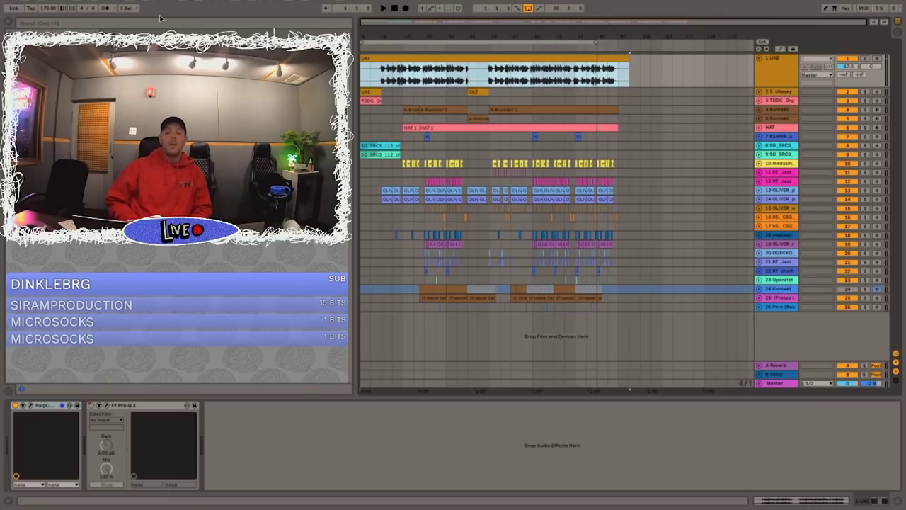
- Unfold and solo track 2, and audition its intro UKE clip from bar 1
{"action": "left_click", "coordinate": [757, 92]}
{"action": "left_click", "coordinate": [847, 101]}
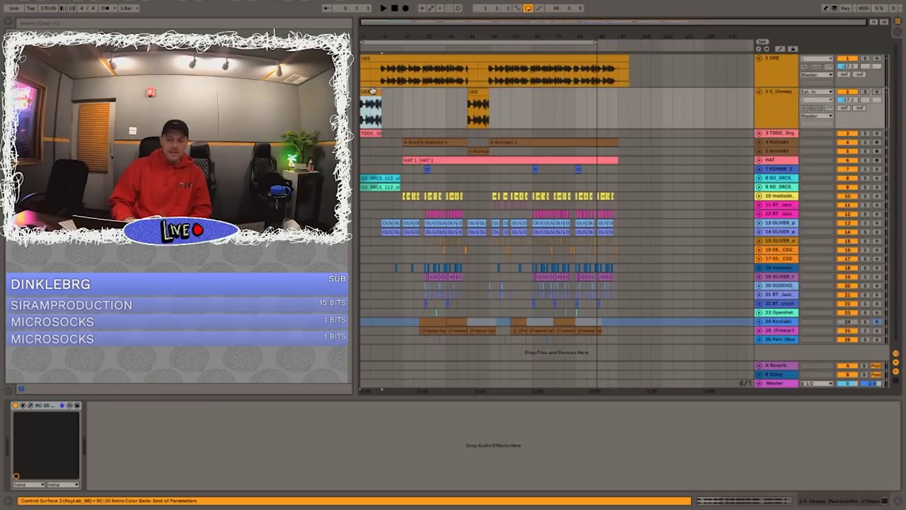
{"action": "left_click", "coordinate": [865, 91]}
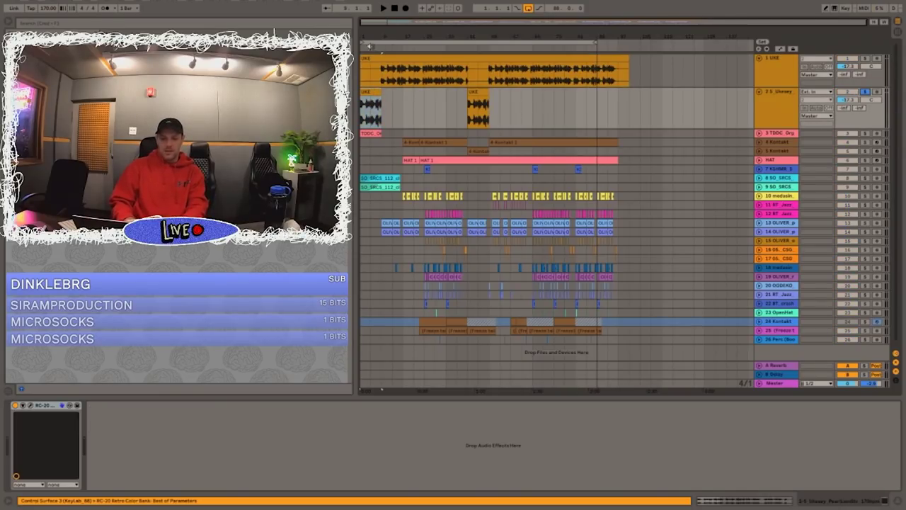
{"action": "left_click_drag", "start_coordinate": [367, 35], "coordinate": [361, 34]}
{"action": "key", "text": "space"}
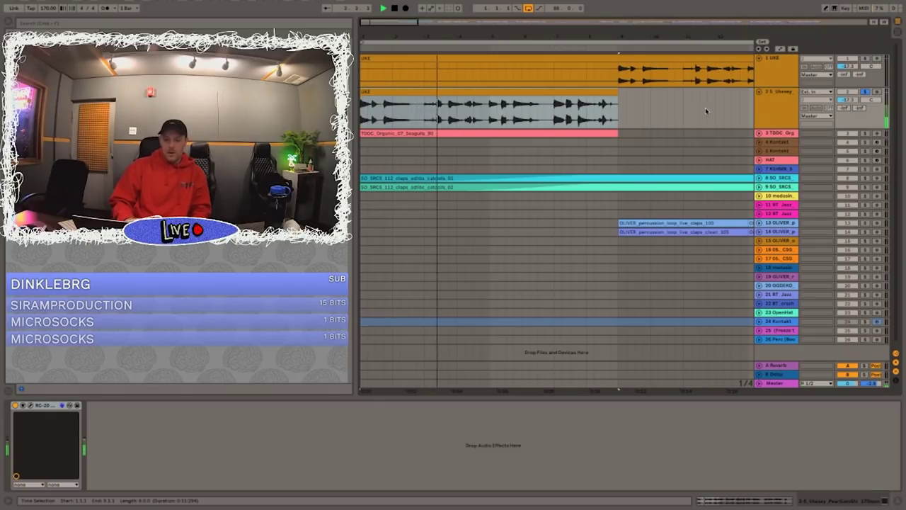
{"action": "key", "text": "space"}
- Open the RC-20 Retro Color effect on track 2, examine its Wobble, Distort, Magnetic and Width settings, and close it
{"action": "left_click", "coordinate": [775, 105]}
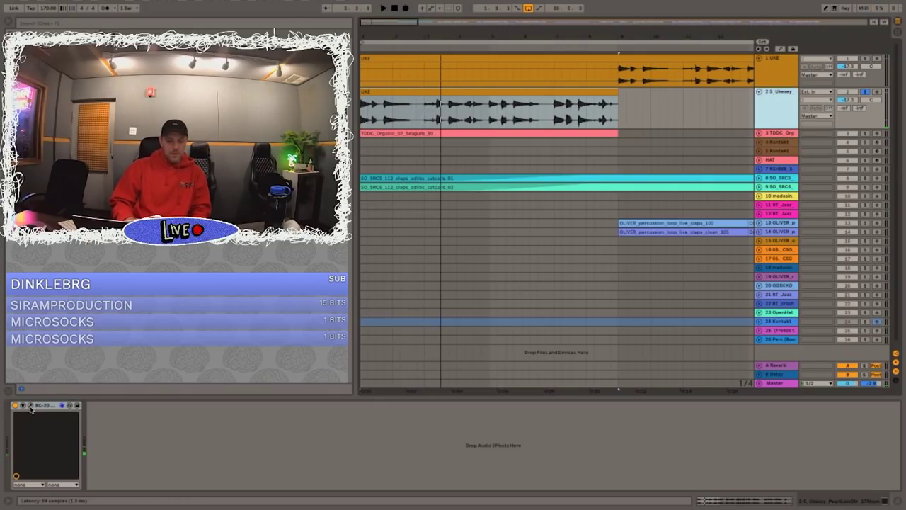
{"action": "left_click", "coordinate": [30, 405]}
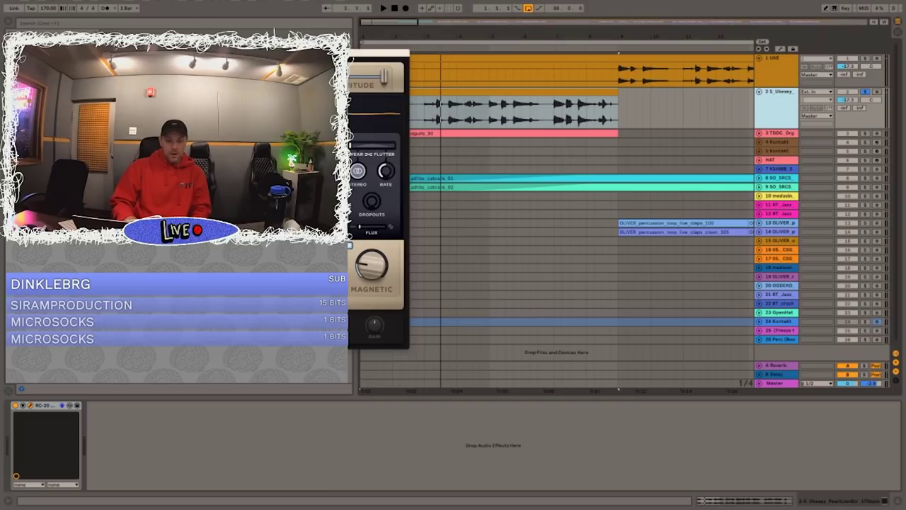
{"action": "left_click_drag", "start_coordinate": [186, 52], "coordinate": [531, 74]}
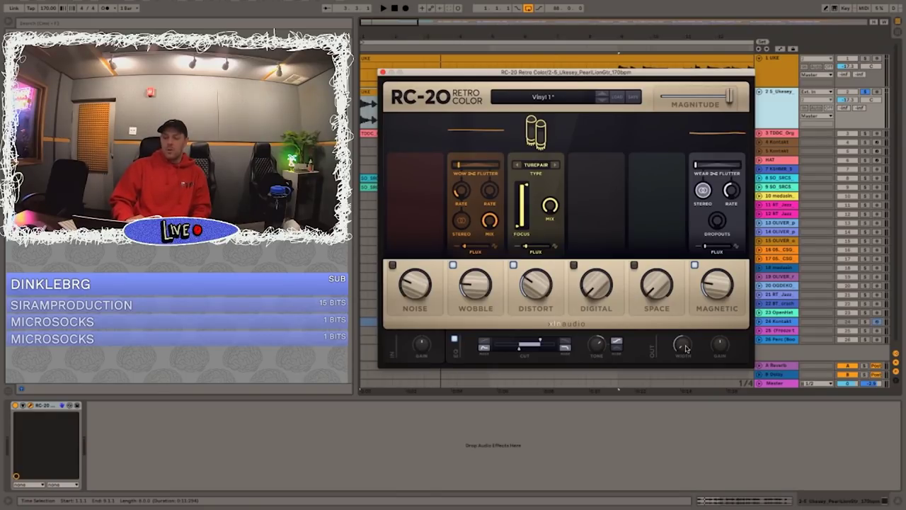
{"action": "left_click", "coordinate": [382, 72]}
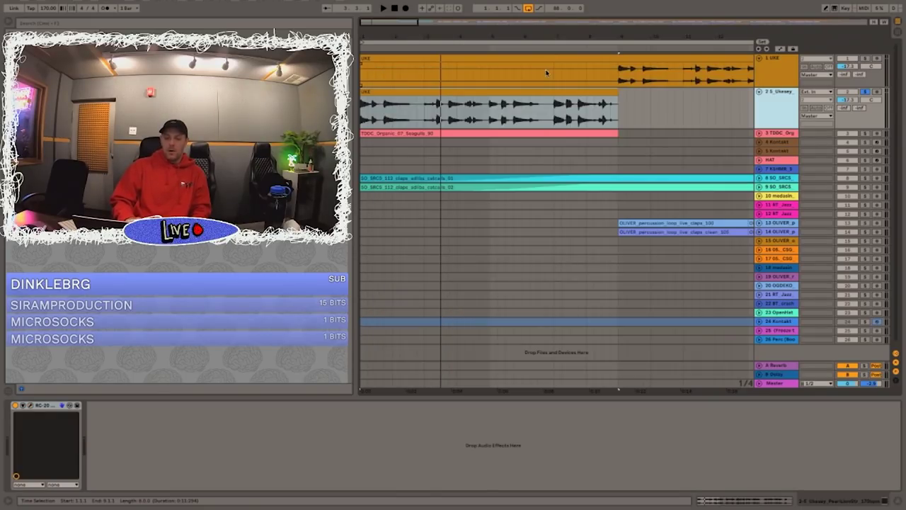
- Open the PuigChild 670 compressor on track 1 UKE for a brief look and hide its window
{"action": "left_click", "coordinate": [611, 74]}
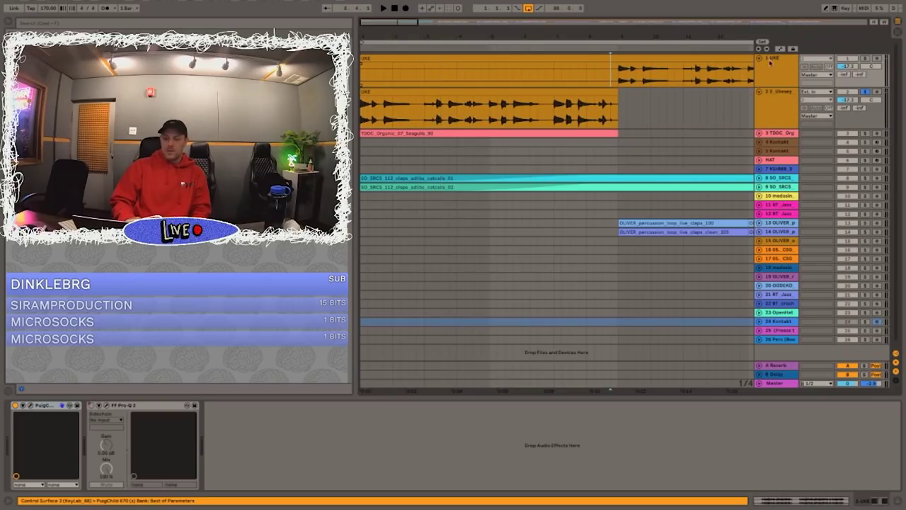
{"action": "left_click", "coordinate": [24, 406]}
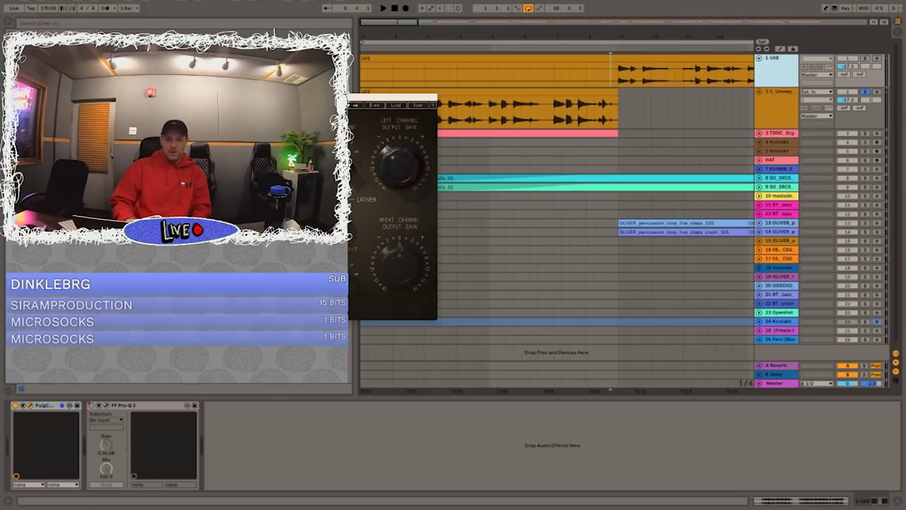
{"action": "key", "text": "ctrl+alt+p"}
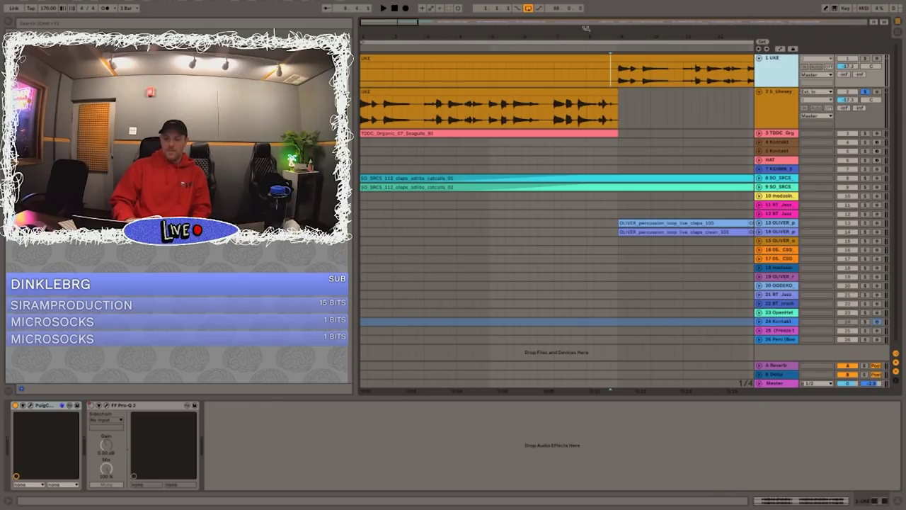
- Play the intro UKE clip on the soloed track 2 from bar 5
{"action": "left_click", "coordinate": [641, 58]}
{"action": "left_click", "coordinate": [618, 80]}
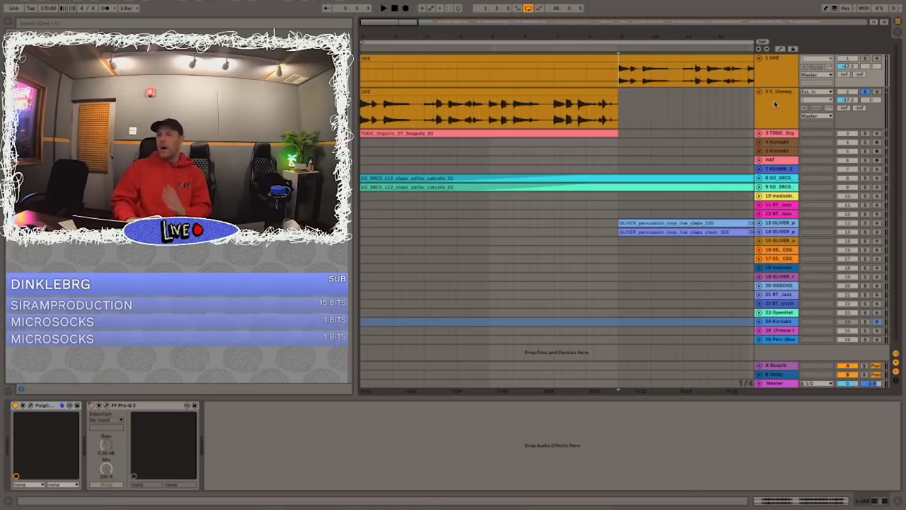
{"action": "left_click", "coordinate": [515, 112]}
{"action": "key", "text": "space"}
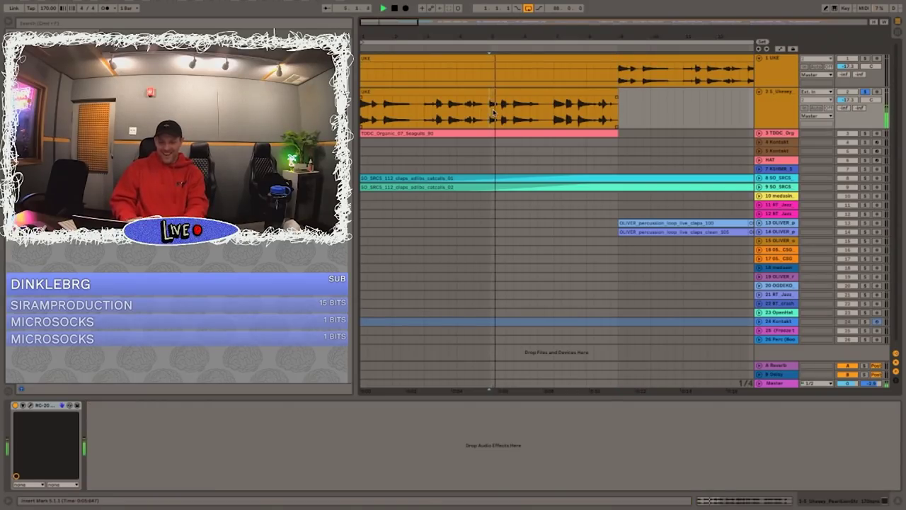
{"action": "left_click", "coordinate": [579, 106]}
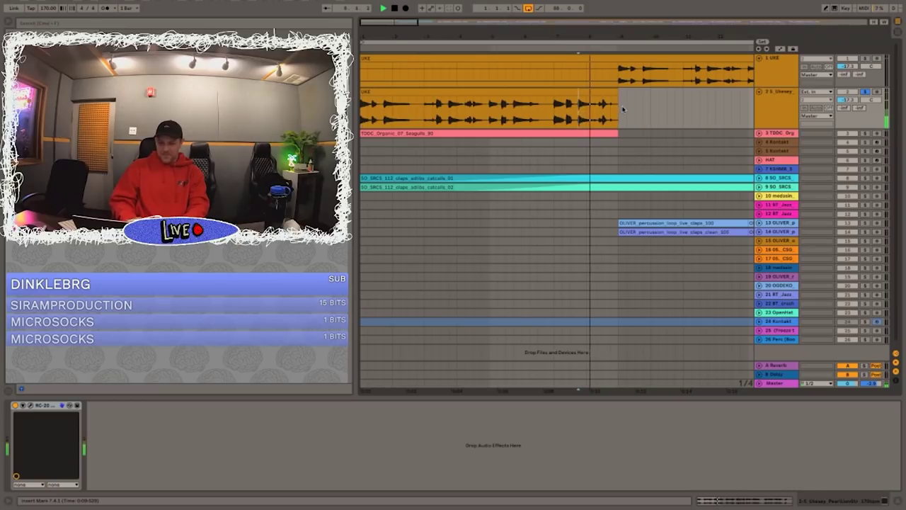
- Solo track 1 UKE and play its clip from bar 9 for comparison with the intro
{"action": "left_click", "coordinate": [639, 78]}
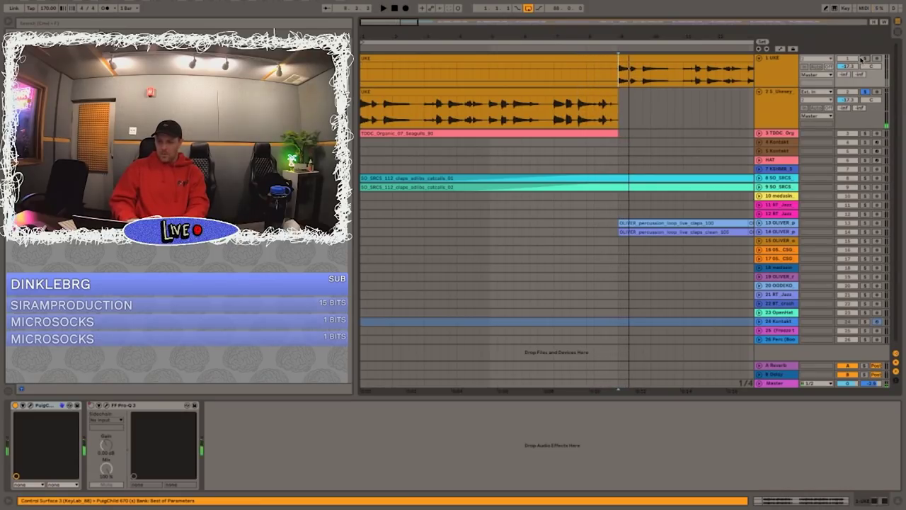
{"action": "left_click", "coordinate": [615, 76]}
{"action": "key", "text": "space"}
{"action": "key", "text": "ctrl+a"}
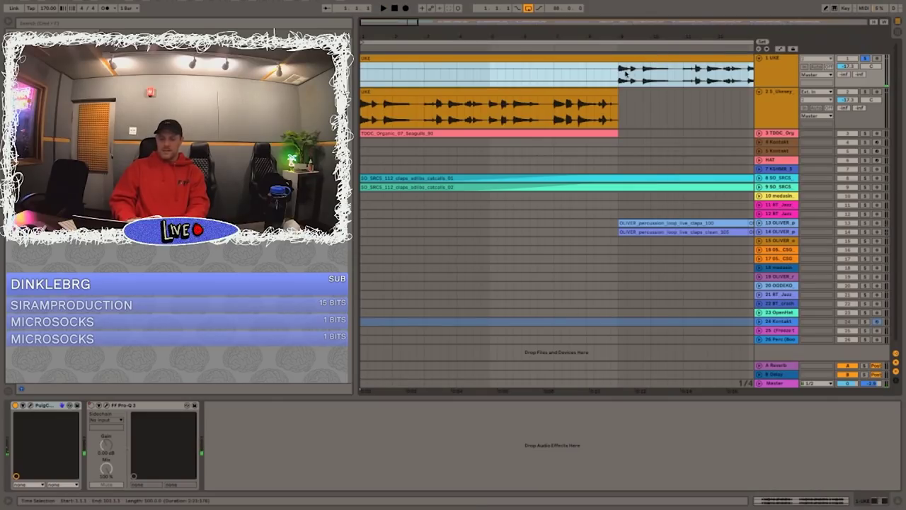
{"action": "left_click", "coordinate": [617, 76]}
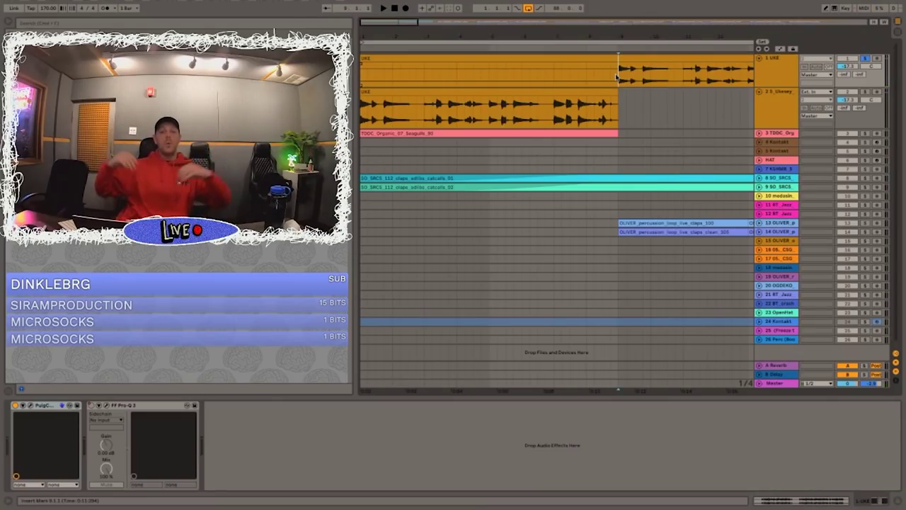
{"action": "key", "text": "space"}
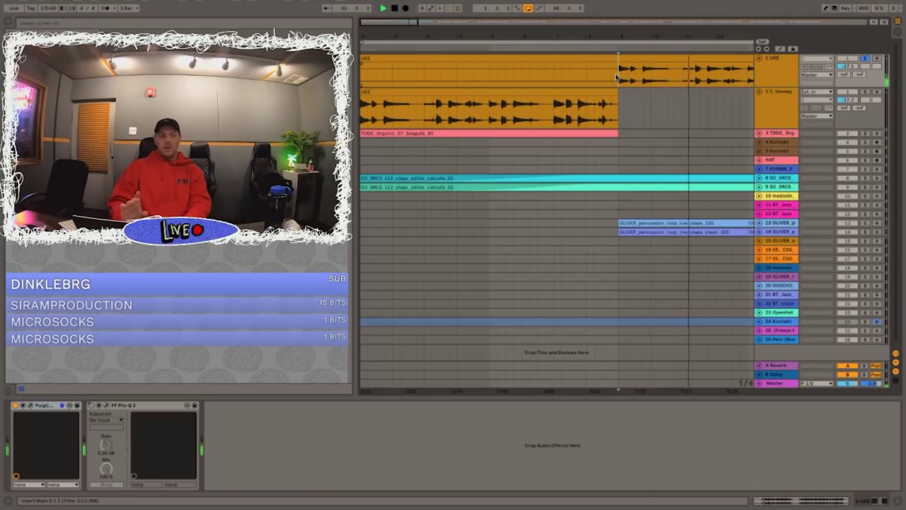
{"action": "key", "text": "space"}
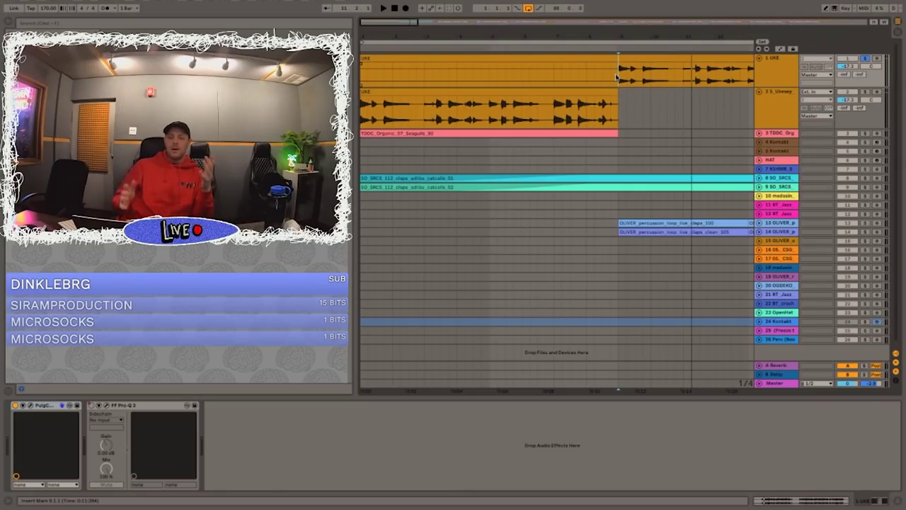
- Switch the solo to track 2 and play the intro UKE clip from bar 1
{"action": "left_click", "coordinate": [563, 94]}
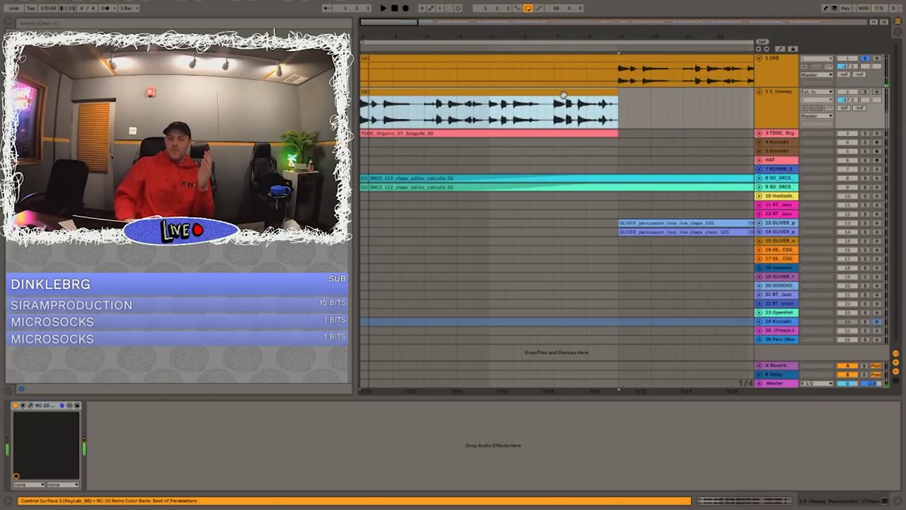
{"action": "left_click", "coordinate": [865, 92]}
{"action": "key", "text": "space"}
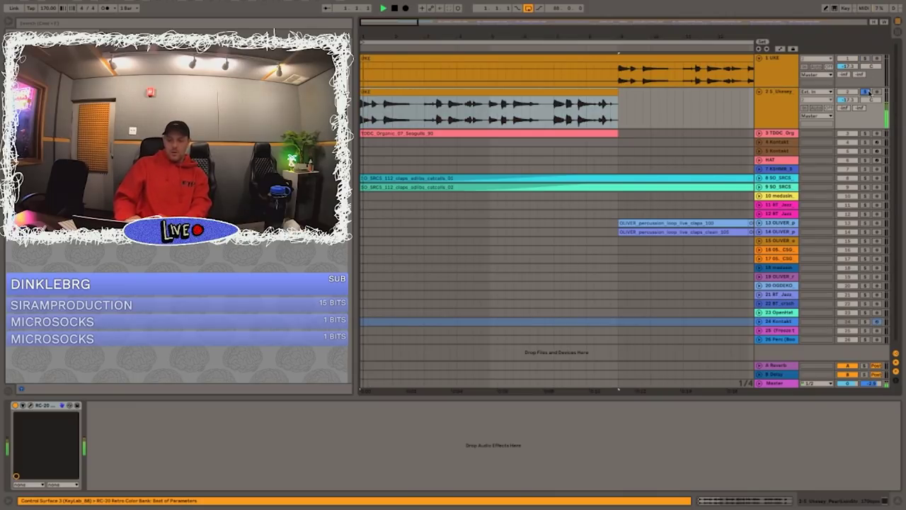
{"action": "key", "text": "space"}
- Open the intro UKE clip's sample view to examine its transpose setting, and replay the clip from bar 1
{"action": "left_click", "coordinate": [577, 94]}
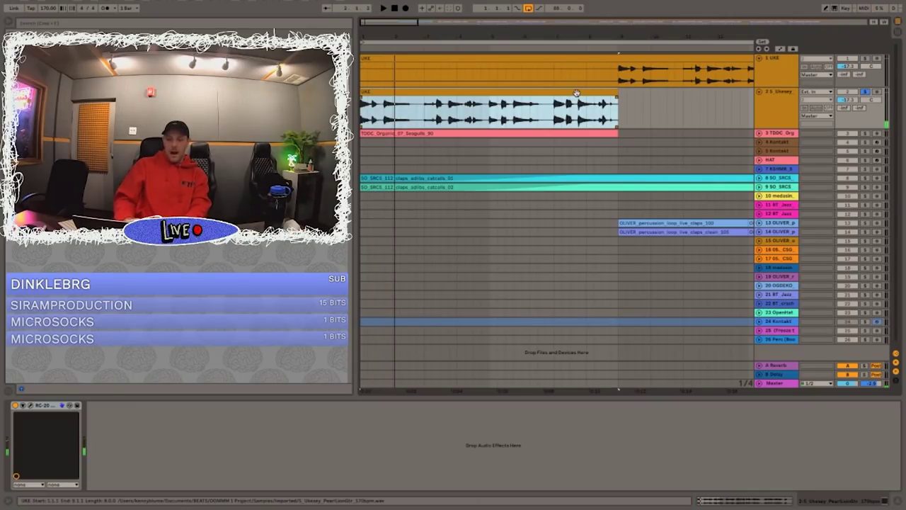
{"action": "double_click", "coordinate": [577, 94]}
{"action": "key", "text": "space"}
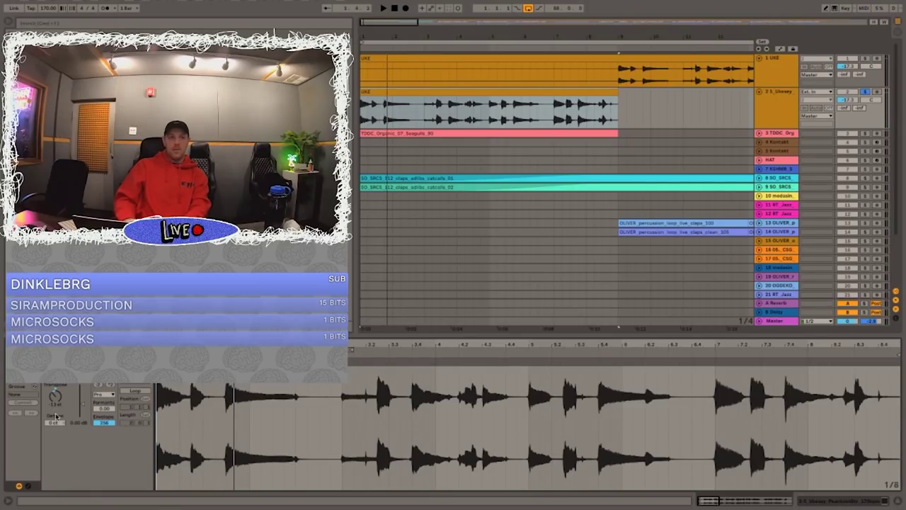
{"action": "left_click", "coordinate": [453, 134]}
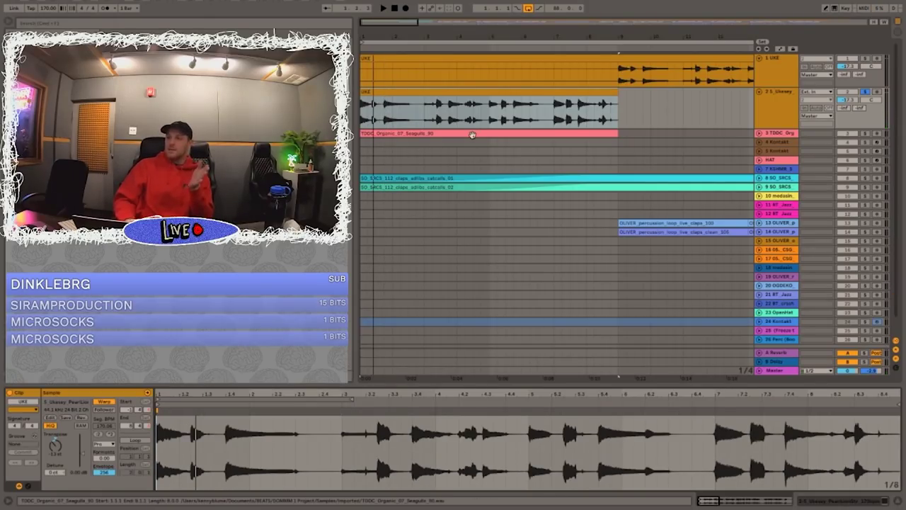
{"action": "key", "text": "space"}
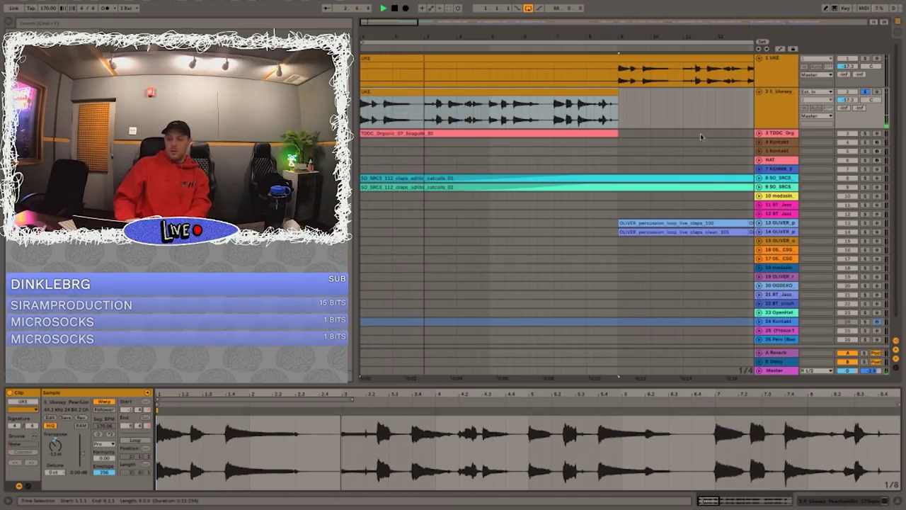
{"action": "left_click", "coordinate": [429, 215]}
{"action": "key", "text": "space"}
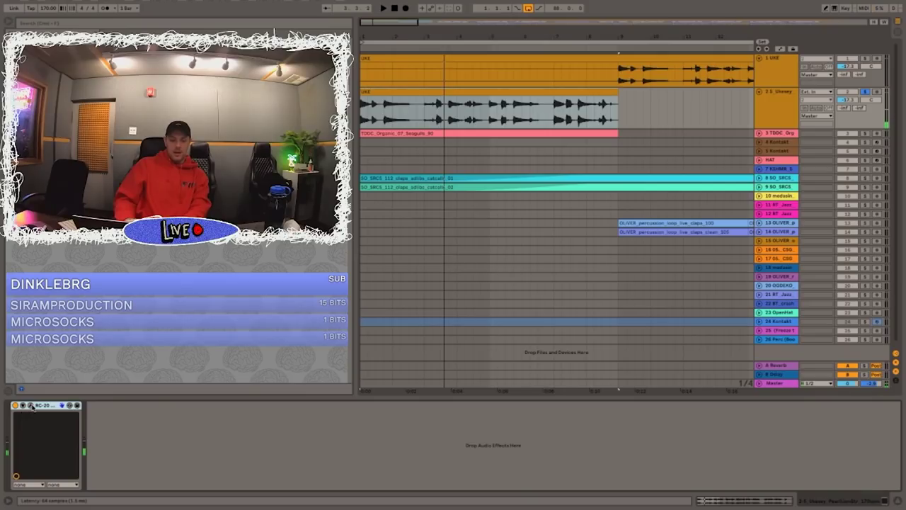
- Review the RC-20 Retro Color settings on track 2 again, close the effect and audition the clip from bar 7
{"action": "left_click", "coordinate": [30, 405]}
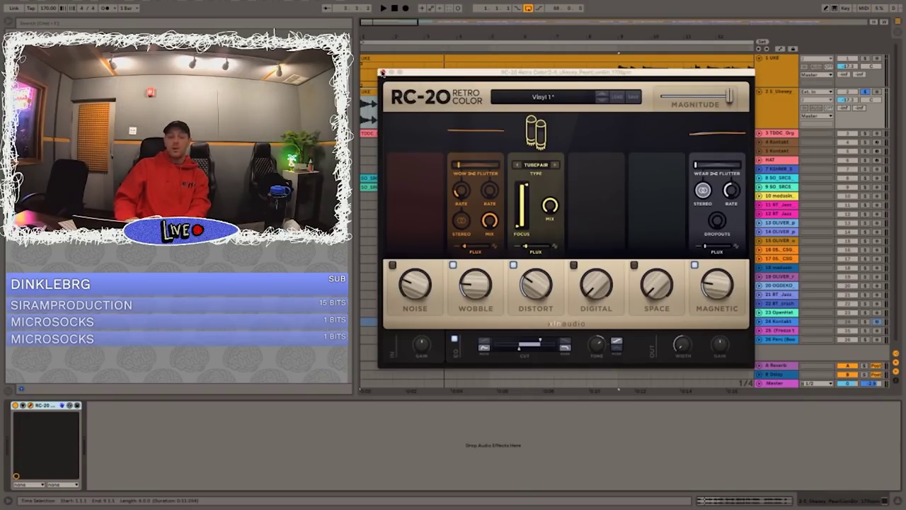
{"action": "left_click", "coordinate": [381, 72]}
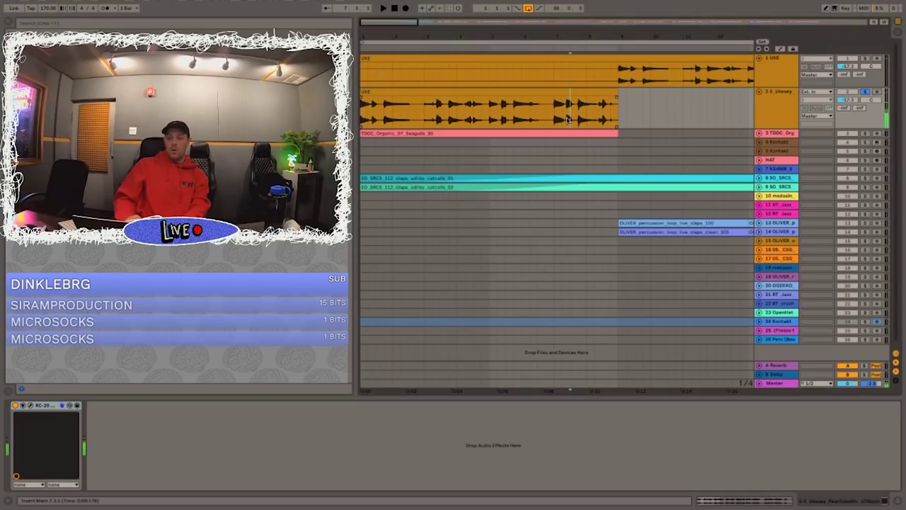
{"action": "key", "text": "space"}
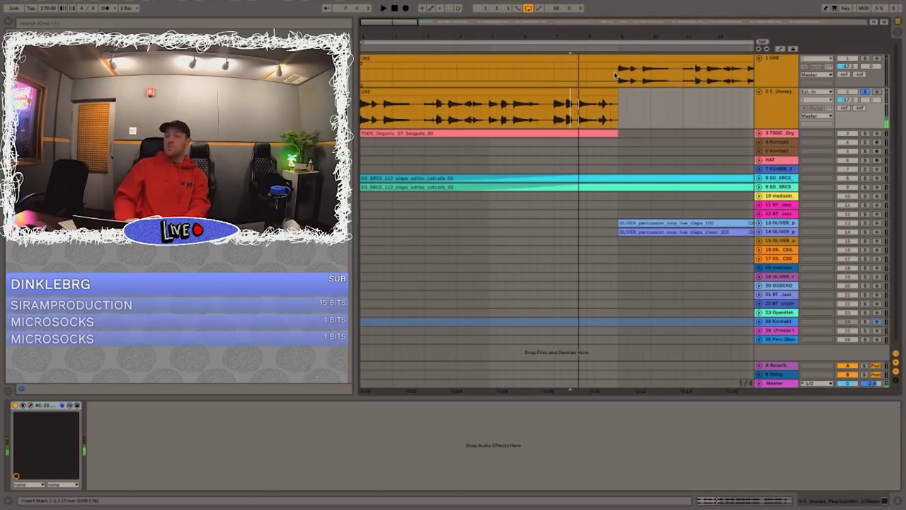
- Solo track 1 UKE, play the transition into bar 9, and stop on the intro clip of track 2
{"action": "left_click", "coordinate": [614, 75]}
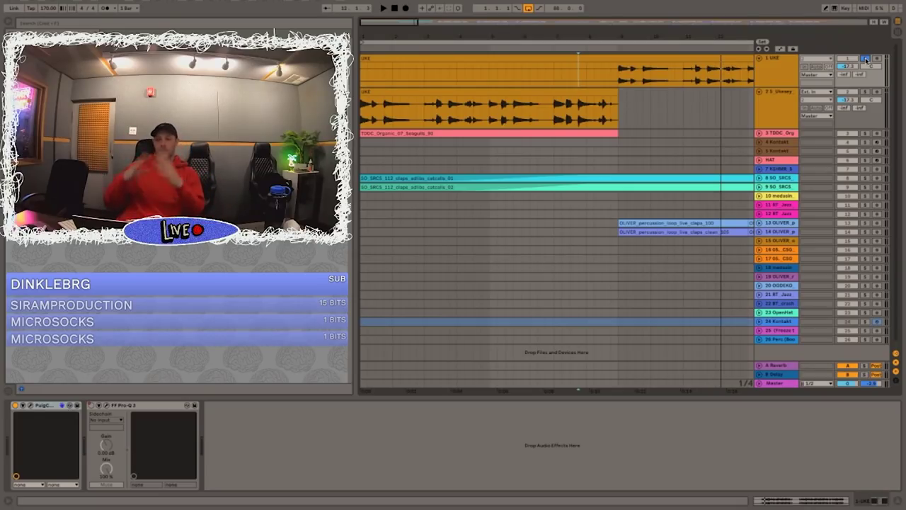
{"action": "left_click", "coordinate": [865, 59]}
{"action": "key", "text": "space"}
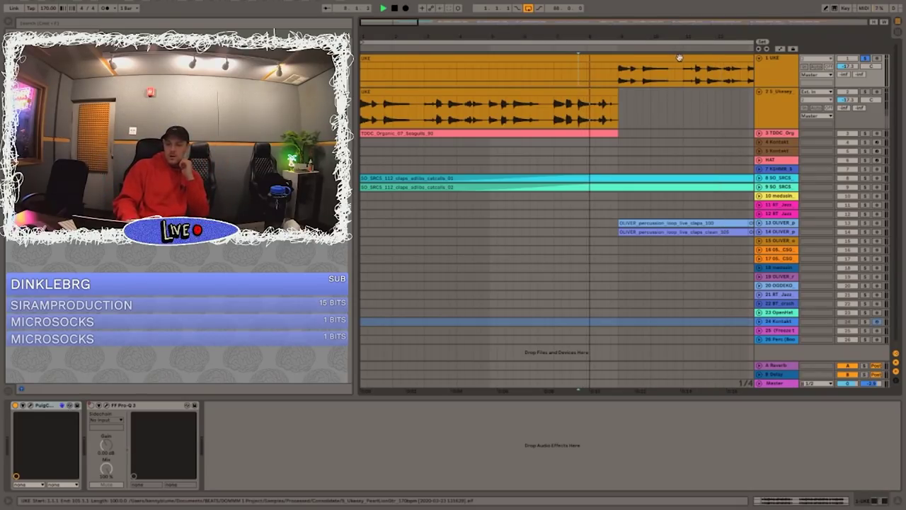
{"action": "left_click", "coordinate": [543, 121]}
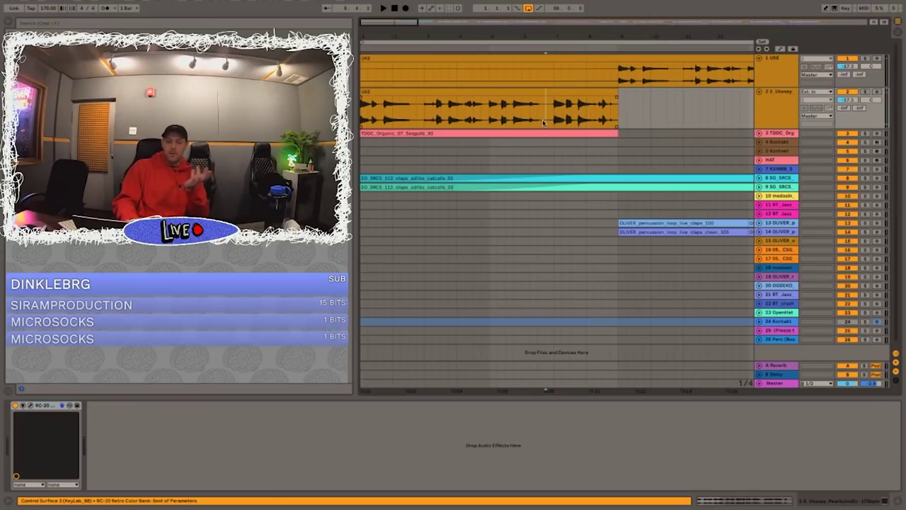
- Solo the two SO_SRCS_112_claps_adlibs_catcalls tracks and play them from bar 1 at a higher listening volume
{"action": "left_click", "coordinate": [412, 134]}
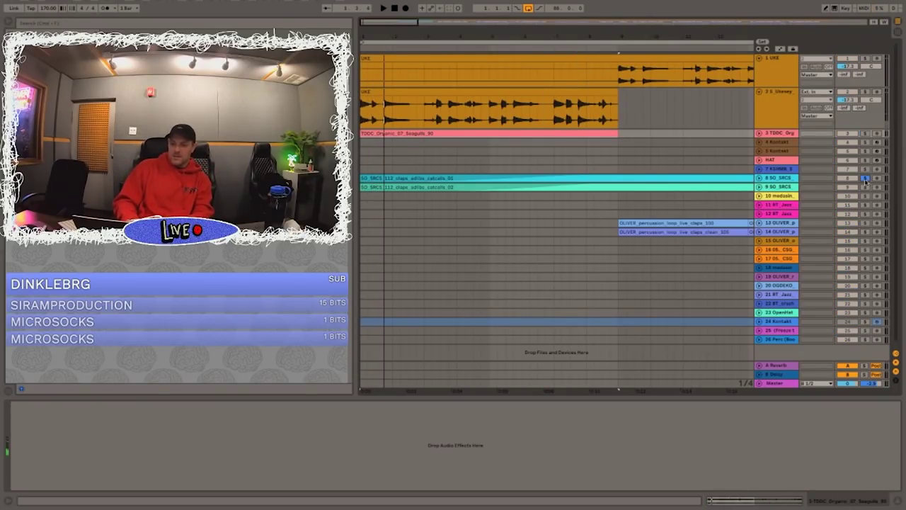
{"action": "key", "text": "space"}
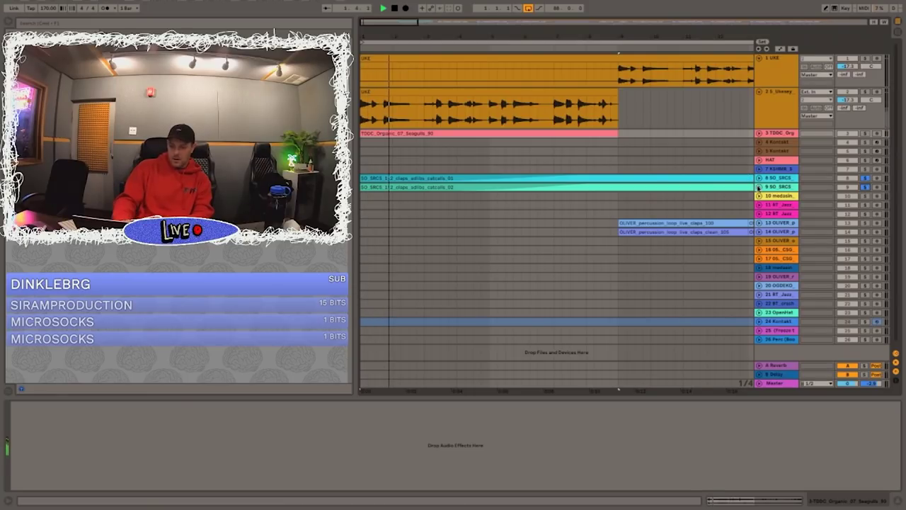
{"action": "key", "text": "XF86AudioRaiseVolume"}
- Unfold tracks 8 and 9 to examine the fade-ins and waveforms of the claps and catcalls clips
{"action": "left_click", "coordinate": [758, 187]}
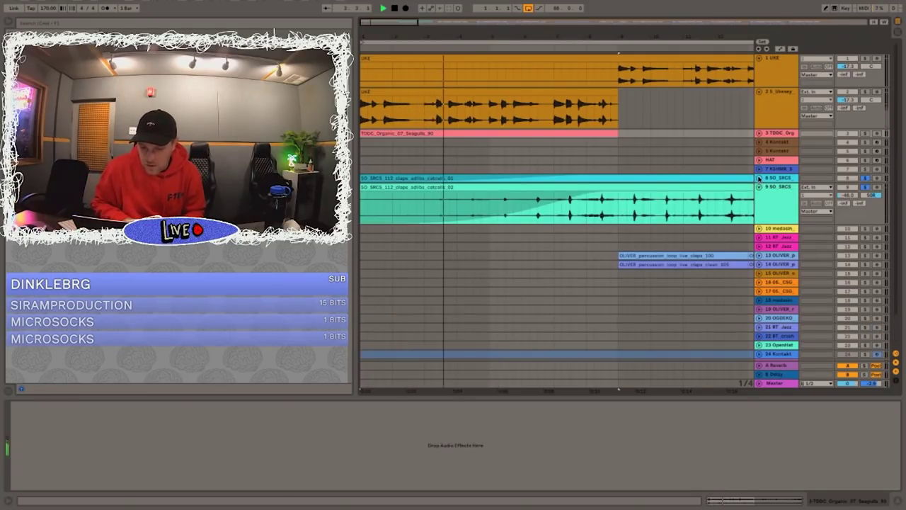
{"action": "left_click", "coordinate": [758, 178]}
{"action": "scroll", "coordinate": [478, 210], "scroll_direction": "right", "scroll_amount": 5}
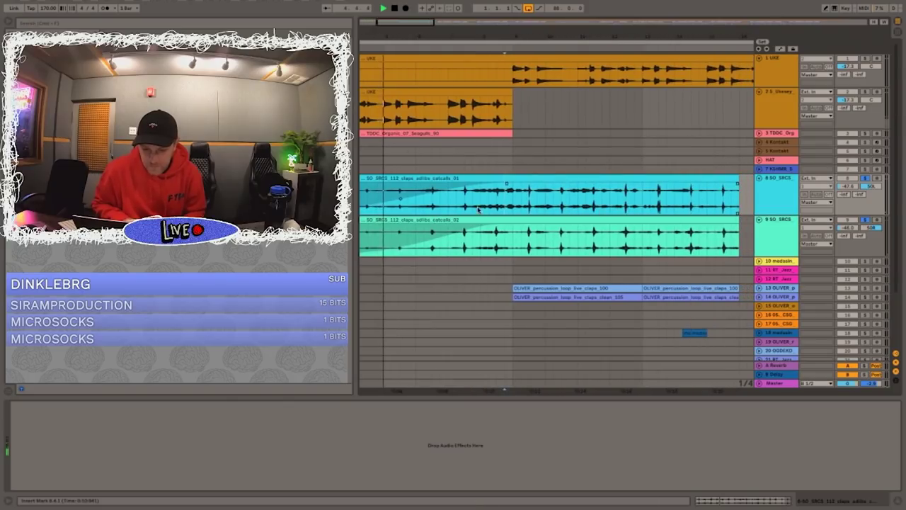
- Play the SO_SRCS_112_claps_adlibs_catcalls clips on tracks 8 and 9 from bar 9, and turn off their solos
{"action": "left_click", "coordinate": [512, 207]}
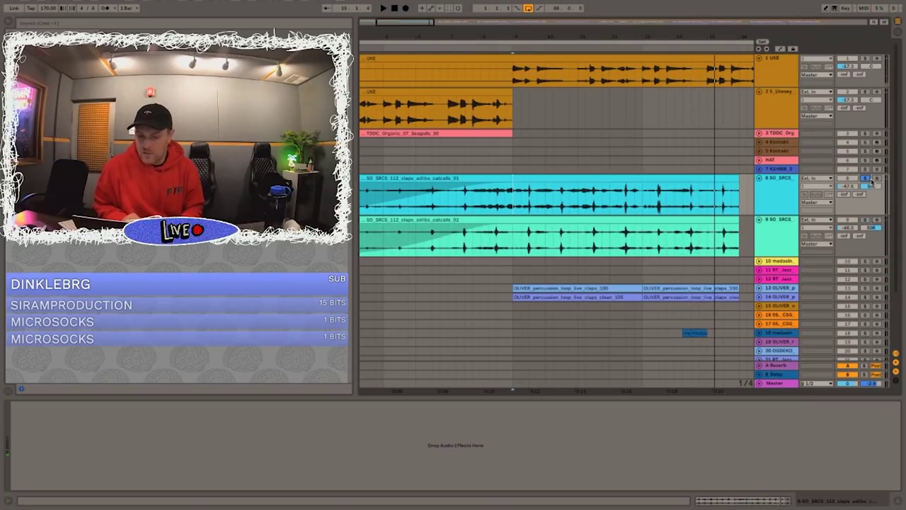
{"action": "key", "text": "space"}
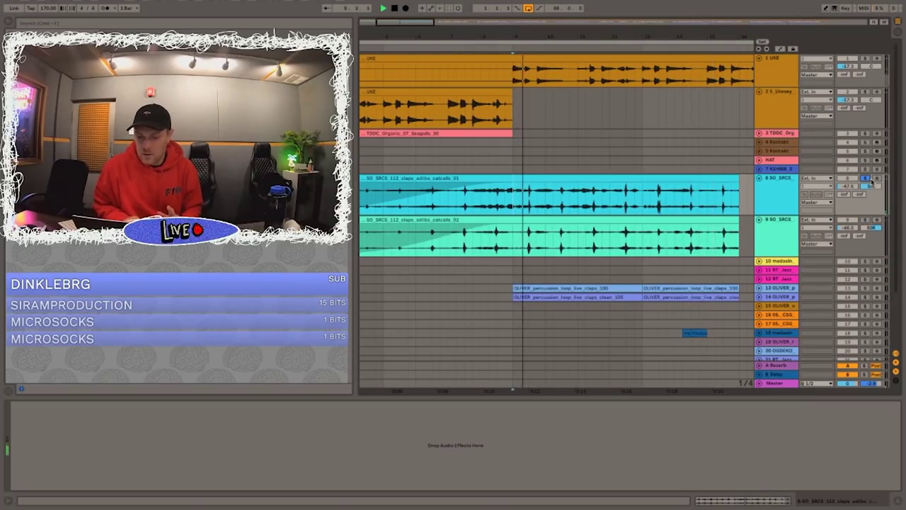
{"action": "left_click", "coordinate": [865, 221]}
{"action": "key", "text": "space"}
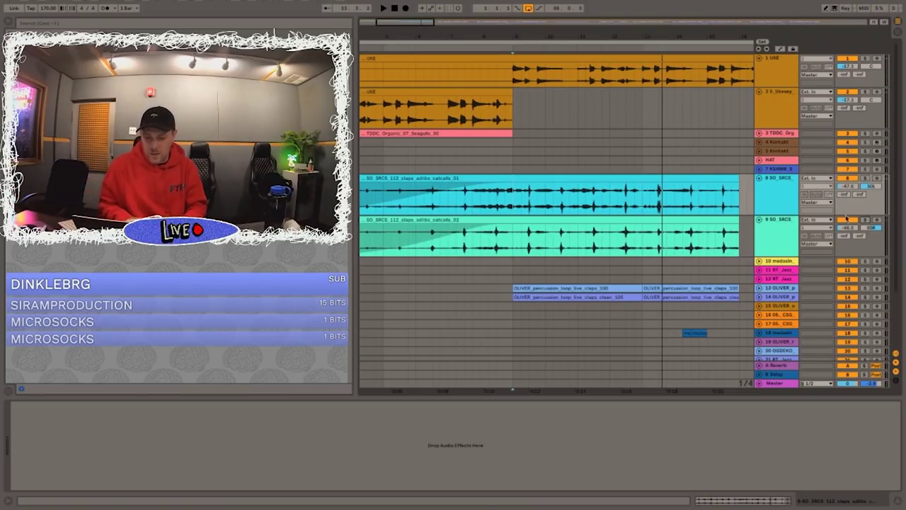
- Play the unsoloed mix from bar 1 through the fade-in of the claps and catcalls on track 8, and stop playback
{"action": "left_click", "coordinate": [504, 270]}
{"action": "scroll", "coordinate": [506, 270], "scroll_direction": "left", "scroll_amount": 3}
{"action": "scroll", "coordinate": [506, 269], "scroll_direction": "down", "scroll_amount": 1}
{"action": "left_click", "coordinate": [506, 270]}
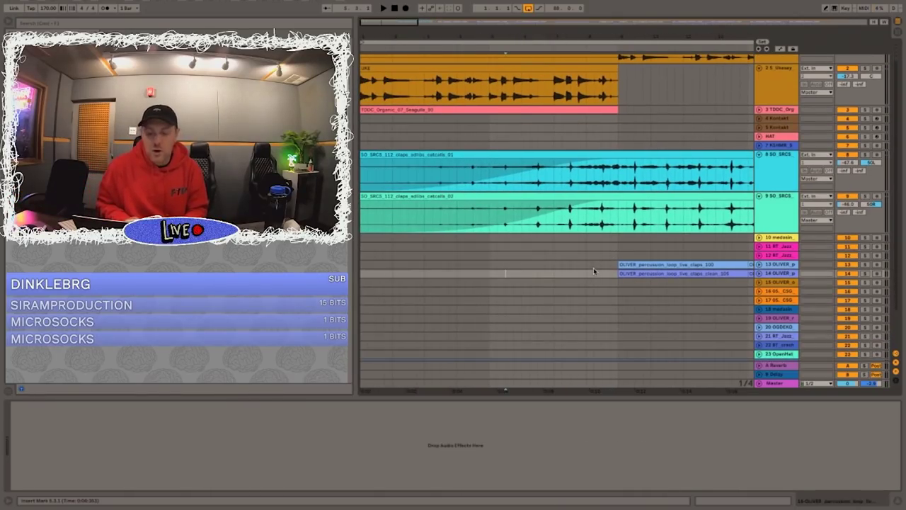
{"action": "scroll", "coordinate": [594, 267], "scroll_direction": "down", "scroll_amount": 2}
{"action": "scroll", "coordinate": [595, 267], "scroll_direction": "right", "scroll_amount": 3}
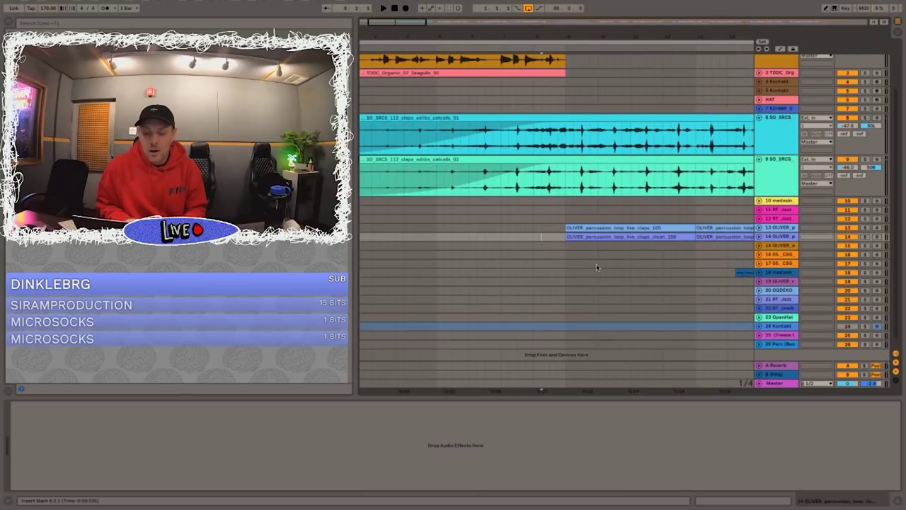
{"action": "left_click", "coordinate": [404, 133]}
{"action": "scroll", "coordinate": [425, 135], "scroll_direction": "left", "scroll_amount": 2}
{"action": "left_click", "coordinate": [465, 138]}
{"action": "key", "text": "space"}
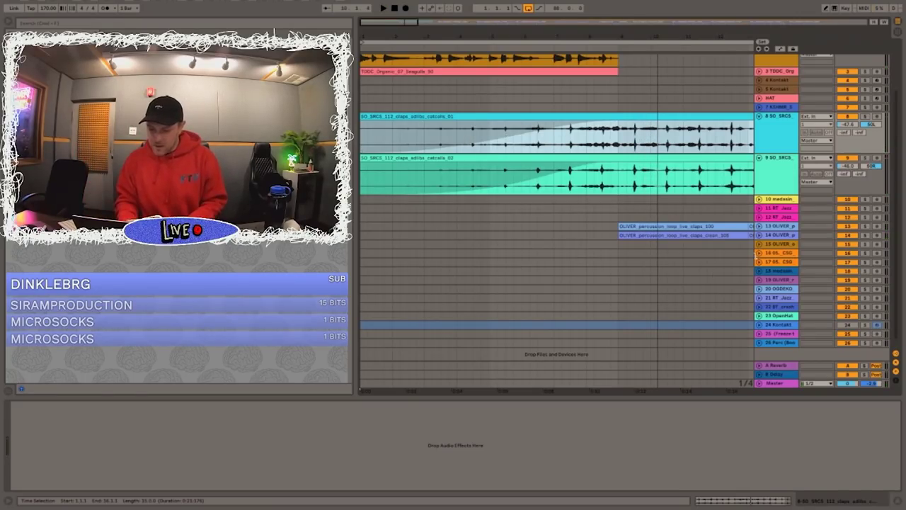
- Unfold the OLIVER percussion loop tracks 13 and 14 and play the full mix from bar 9
{"action": "key", "text": "z"}
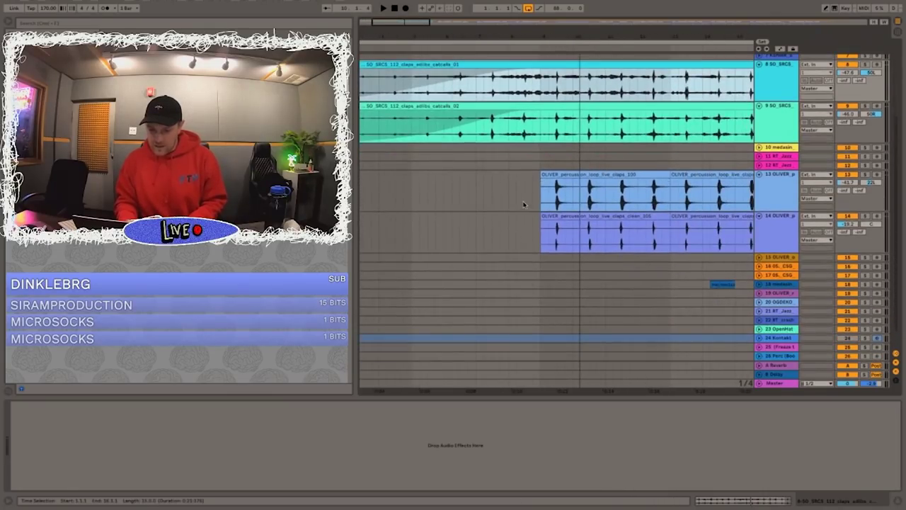
{"action": "left_click", "coordinate": [775, 193]}
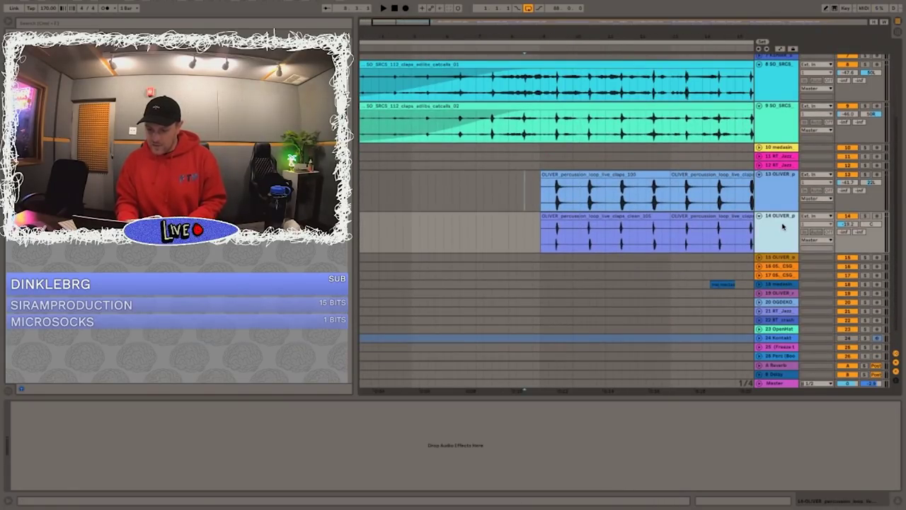
{"action": "key", "text": "space"}
{"action": "scroll", "coordinate": [540, 187], "scroll_direction": "up", "scroll_amount": 3}
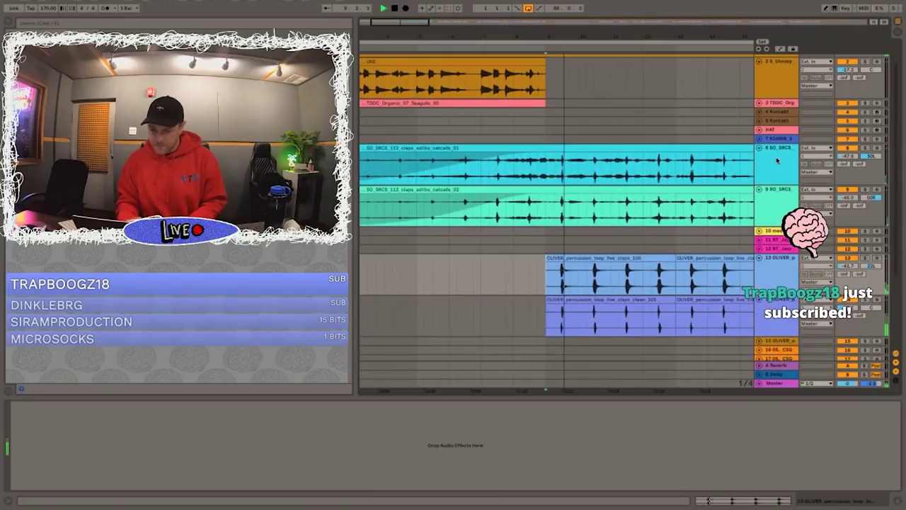
{"action": "key", "text": "x"}
{"action": "scroll", "coordinate": [487, 113], "scroll_direction": "down", "scroll_amount": 5}
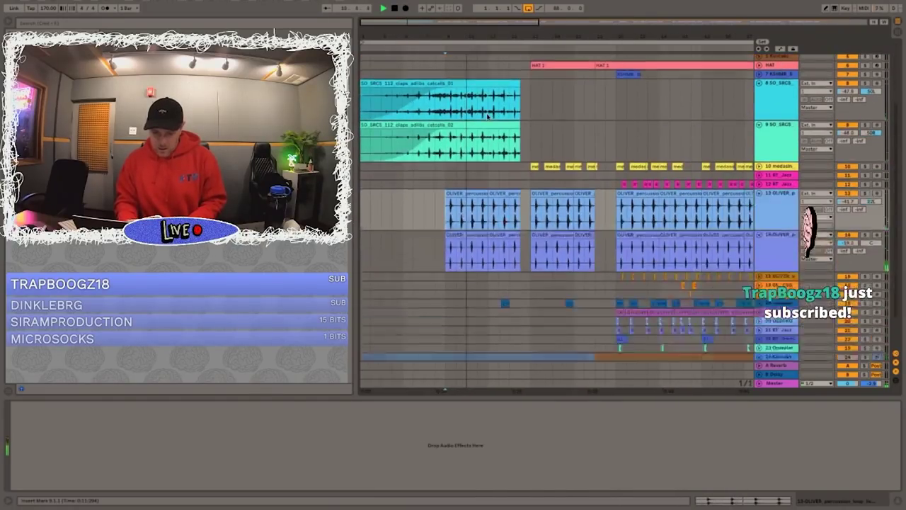
{"action": "scroll", "coordinate": [486, 114], "scroll_direction": "up", "scroll_amount": 5}
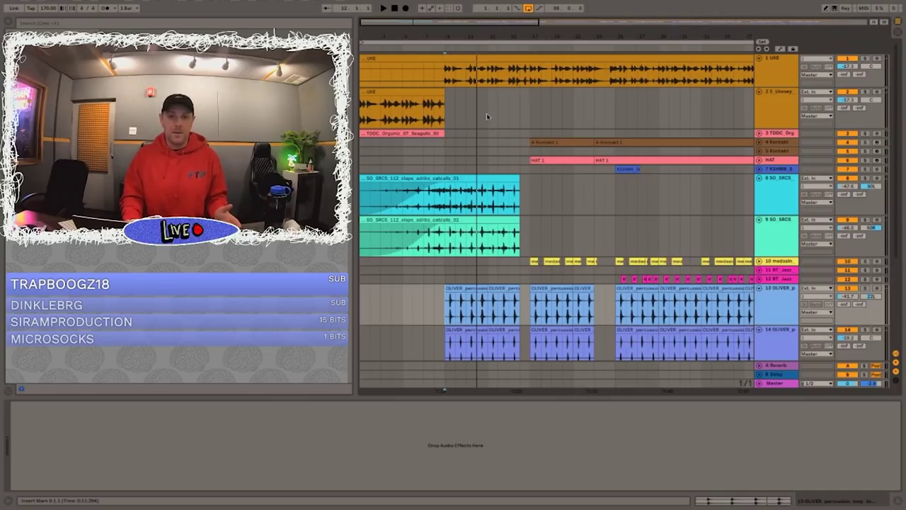
- Play the full mix from bar 9 again and unfold track 4 Kontakt, placing the playback start at its first clip in bar 17
{"action": "left_click", "coordinate": [448, 101]}
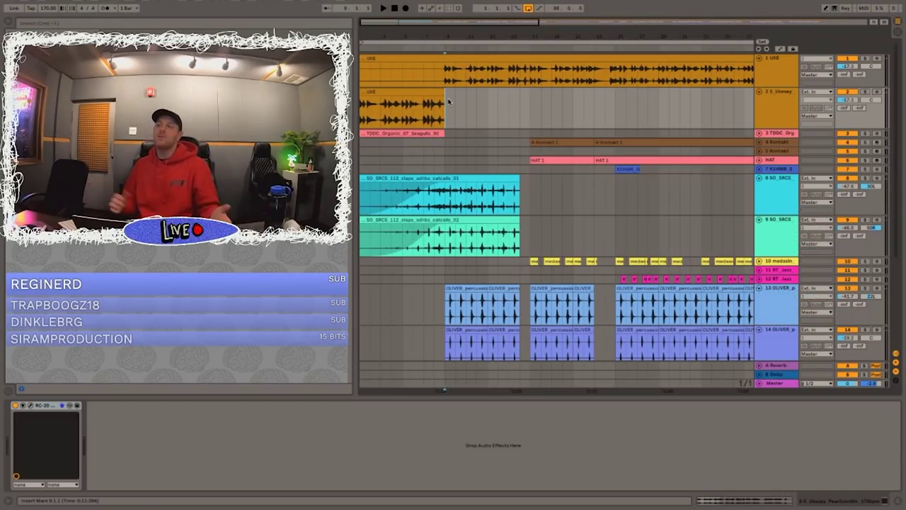
{"action": "key", "text": "space"}
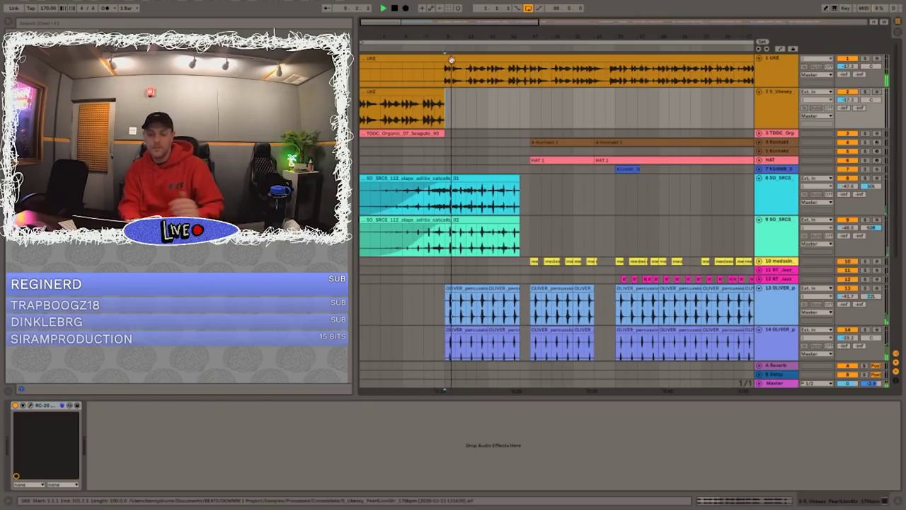
{"action": "left_click", "coordinate": [521, 126]}
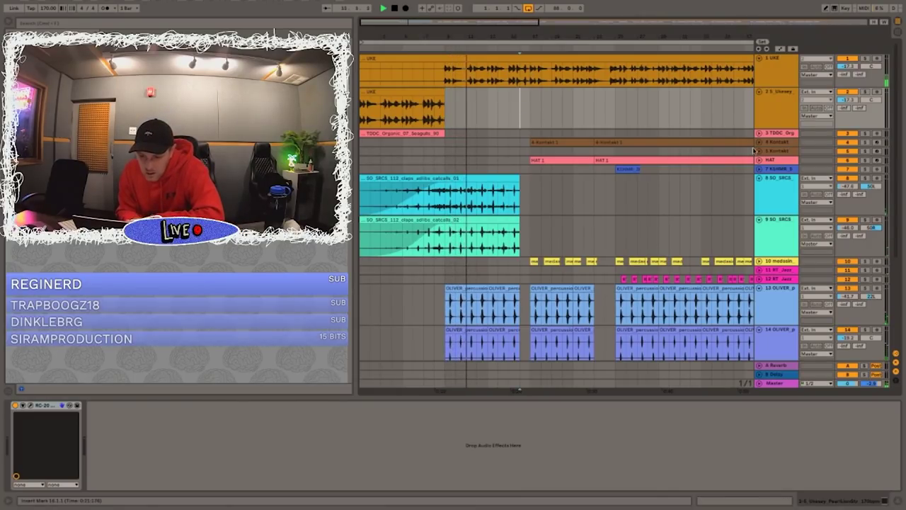
{"action": "left_click", "coordinate": [775, 142]}
{"action": "left_click", "coordinate": [759, 142]}
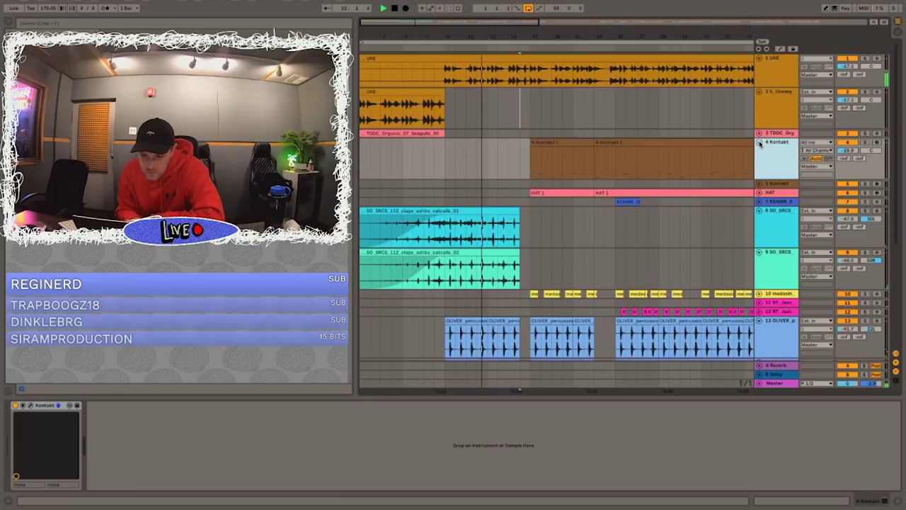
{"action": "left_click", "coordinate": [533, 149]}
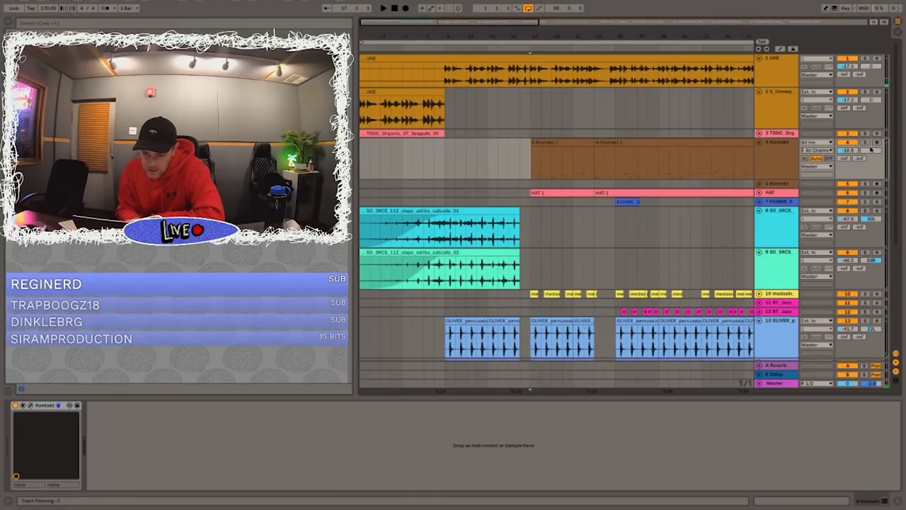
- Unfold track 10 medasin to examine its drum loop clips alongside the OLIVER percussion loops
{"action": "scroll", "coordinate": [588, 184], "scroll_direction": "down", "scroll_amount": 2}
{"action": "left_click", "coordinate": [502, 263]}
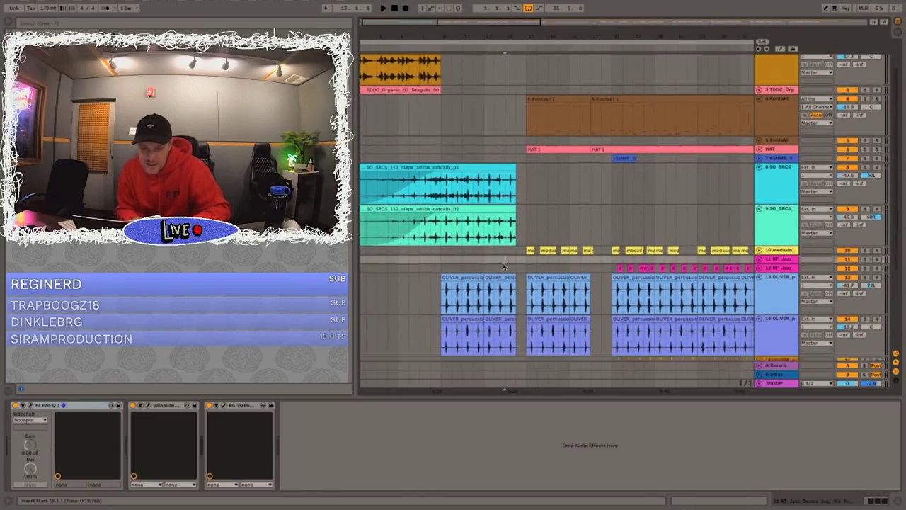
{"action": "scroll", "coordinate": [502, 262], "scroll_direction": "down", "scroll_amount": 3}
{"action": "left_click", "coordinate": [759, 200]}
{"action": "scroll", "coordinate": [778, 283], "scroll_direction": "down", "scroll_amount": 2}
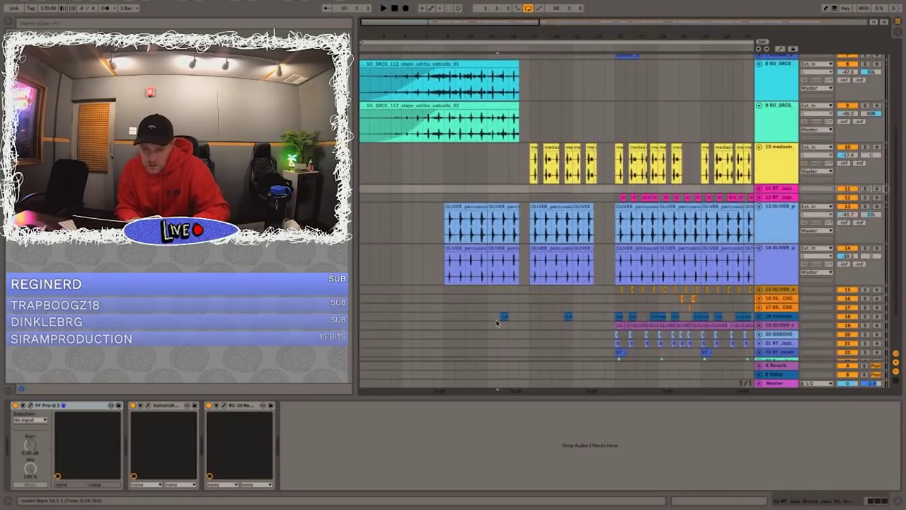
- Solo track 18 medasin, play its first clip from about bar 14, and unfold the track
{"action": "left_click", "coordinate": [789, 317]}
{"action": "key", "text": "space"}
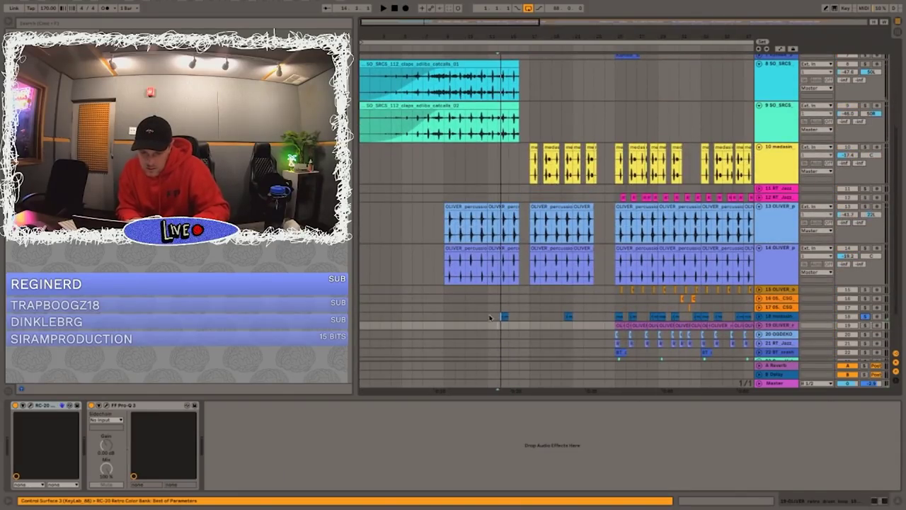
{"action": "key", "text": "space"}
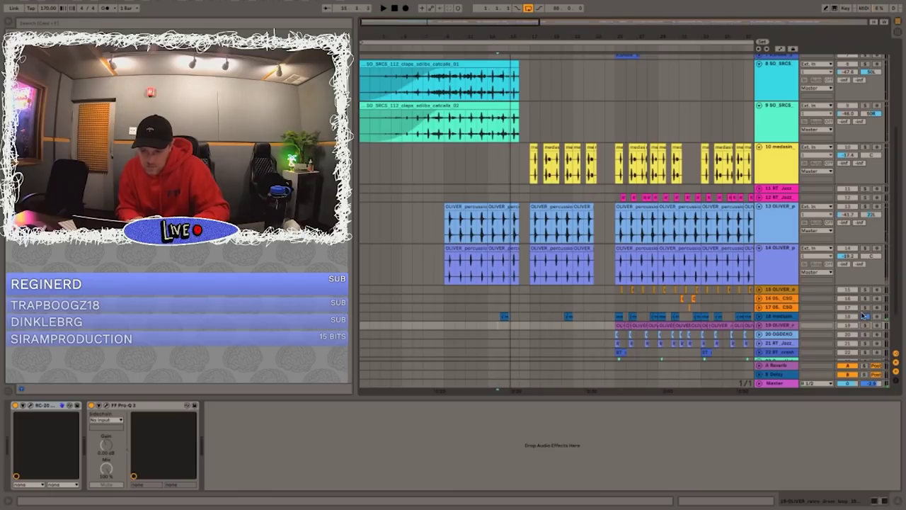
{"action": "left_click", "coordinate": [758, 316]}
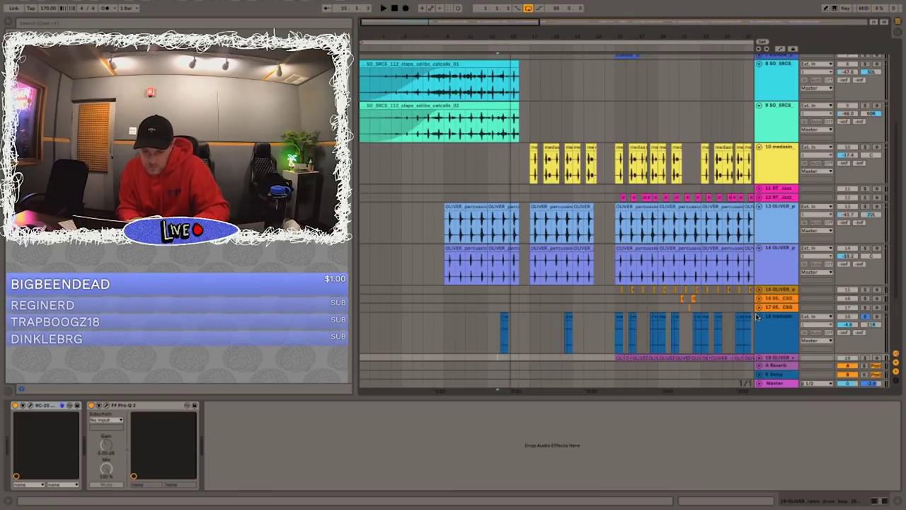
- Play the full mix, solo track 10 medasin to hear its drum loop from bar 17, and turn the solo off
{"action": "key", "text": "space"}
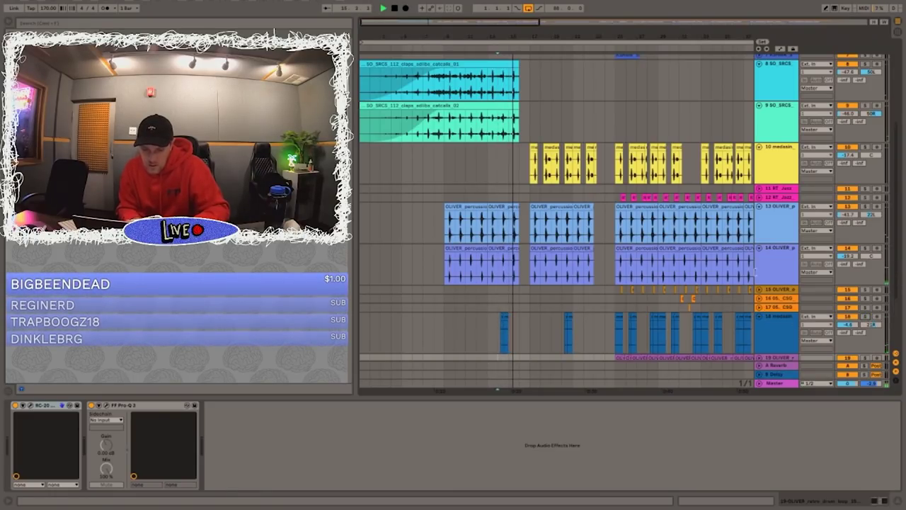
{"action": "left_click", "coordinate": [843, 155]}
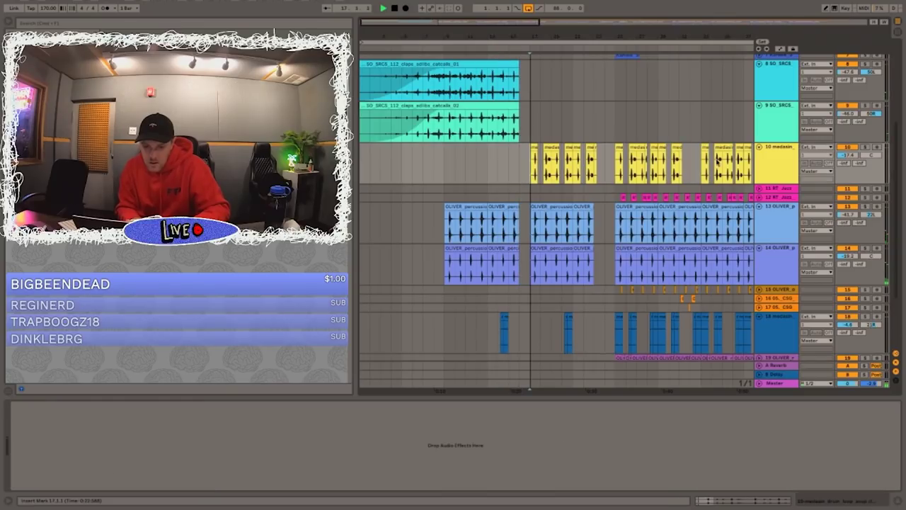
{"action": "left_click", "coordinate": [864, 147]}
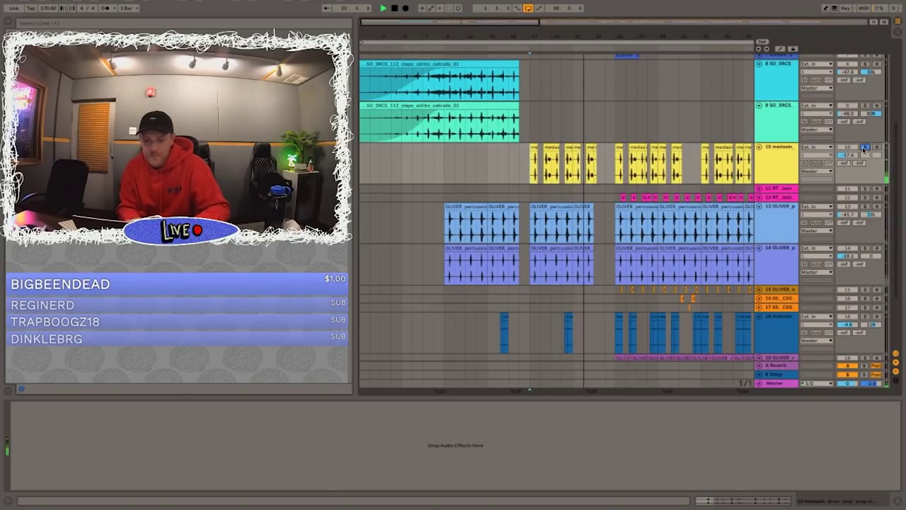
{"action": "left_click", "coordinate": [864, 147]}
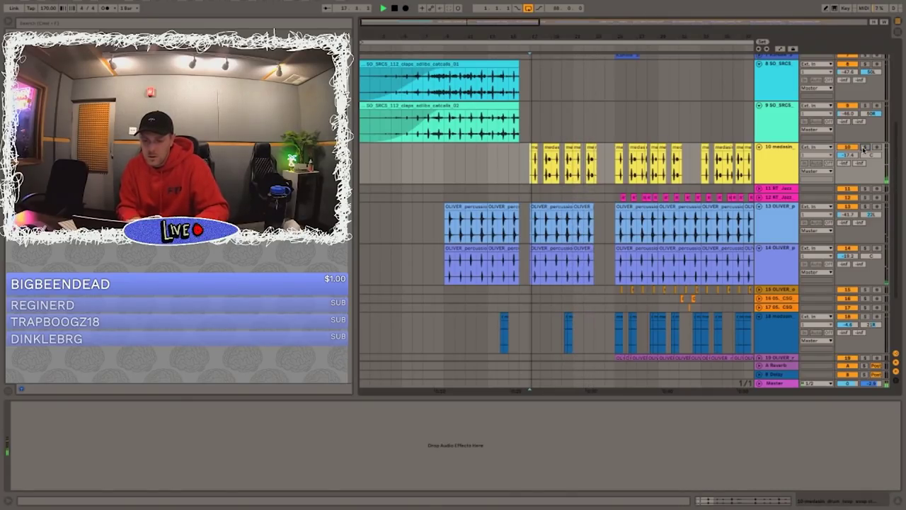
- Look over the arrangement after bar 17, solo track 4 Kontakt and play it from bar 17
{"action": "scroll", "coordinate": [663, 184], "scroll_direction": "right", "scroll_amount": 5}
{"action": "scroll", "coordinate": [662, 185], "scroll_direction": "down", "scroll_amount": 3}
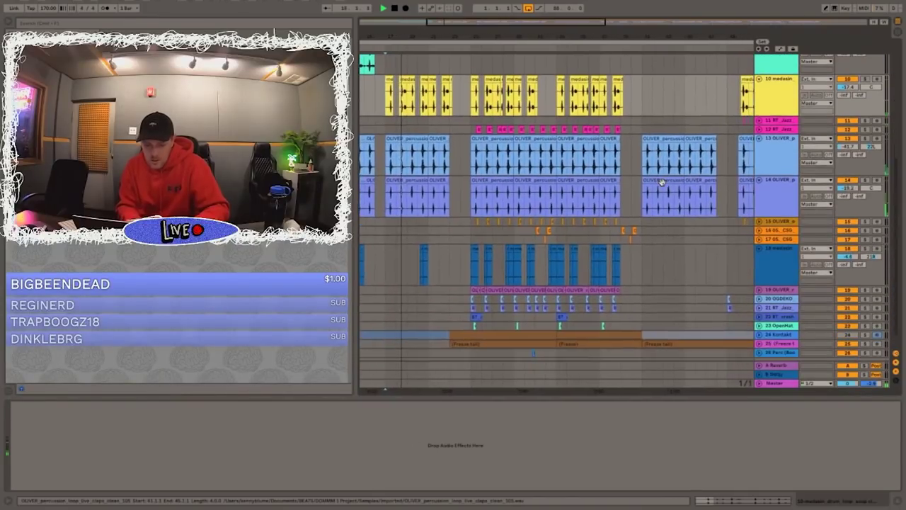
{"action": "scroll", "coordinate": [662, 185], "scroll_direction": "up", "scroll_amount": 8}
{"action": "scroll", "coordinate": [663, 185], "scroll_direction": "left", "scroll_amount": 1}
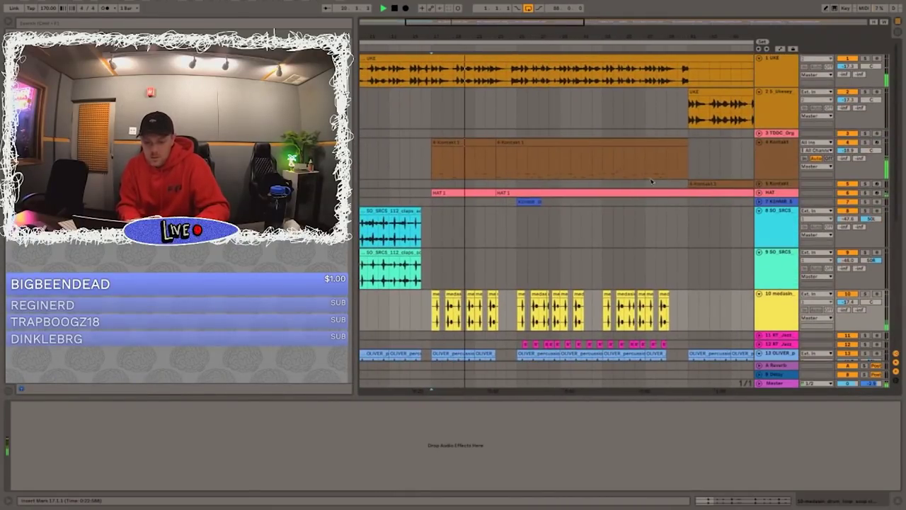
{"action": "left_click", "coordinate": [428, 166]}
{"action": "key", "text": "space"}
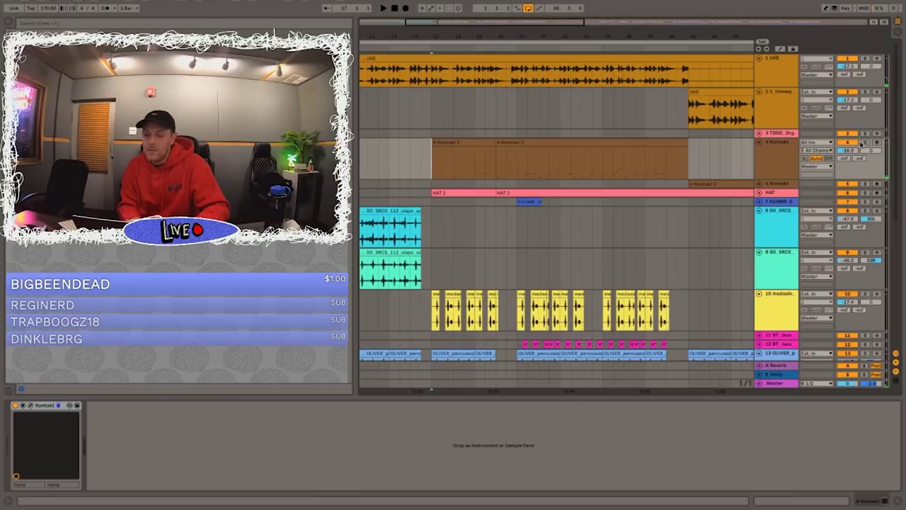
{"action": "left_click", "coordinate": [864, 142]}
{"action": "key", "text": "space"}
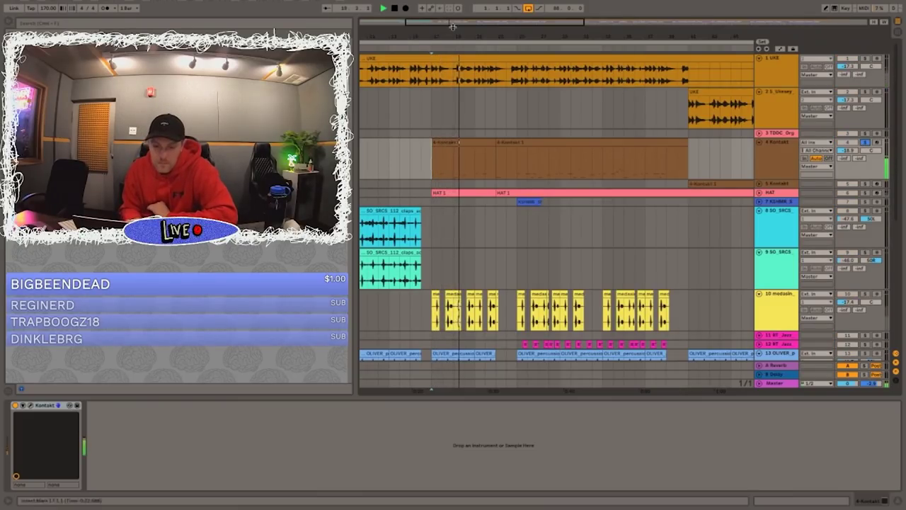
- Stop playback and open the notes of the first 4-Kontakt 1 clip starting at bar 17
{"action": "key", "text": "plus"}
{"action": "key", "text": "plus"}
{"action": "left_click", "coordinate": [506, 139]}
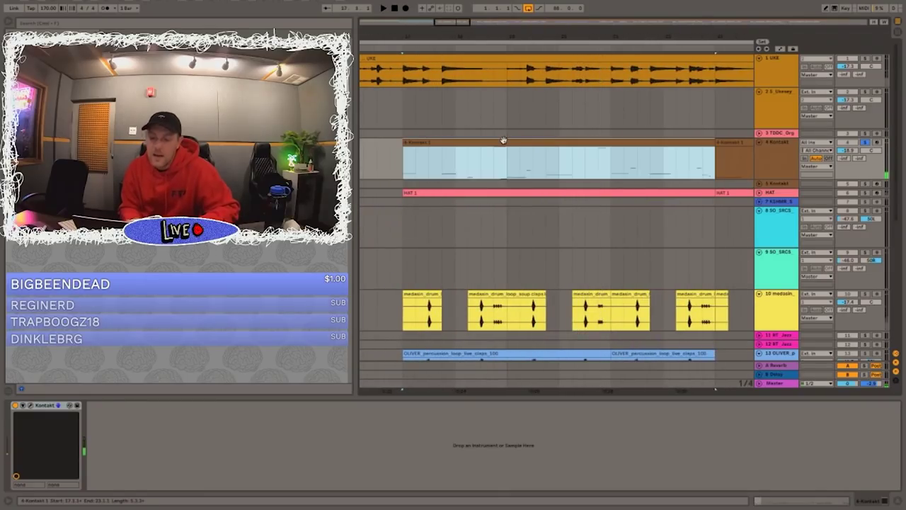
{"action": "key", "text": "space"}
{"action": "left_click", "coordinate": [493, 163]}
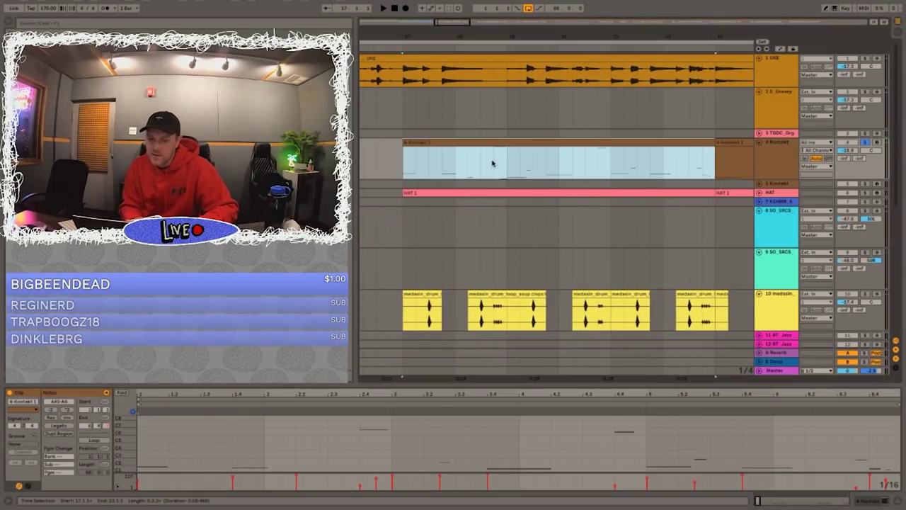
- Review the Scarbee Rickenbacker Bass instrument in track 4's Kontakt, close it and reopen the first bass clip's notes
{"action": "left_click", "coordinate": [773, 165]}
{"action": "key", "text": "ctrl+z"}
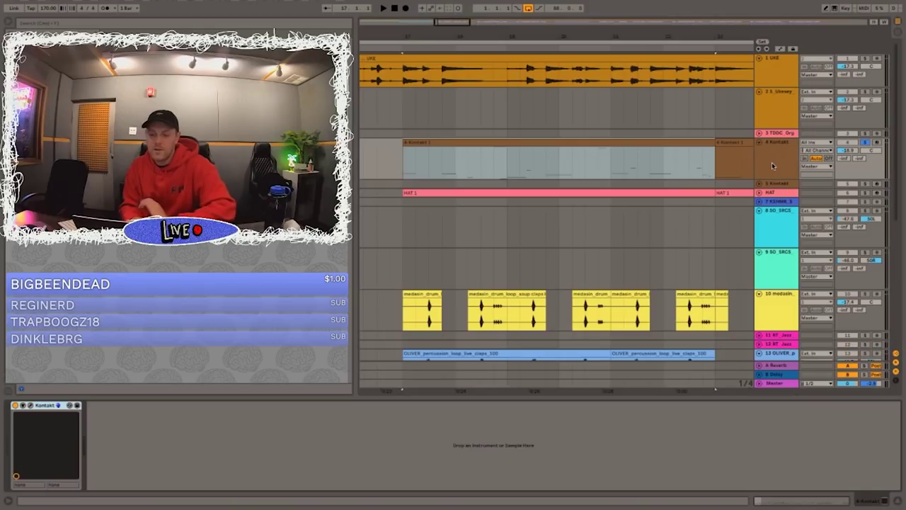
{"action": "left_click", "coordinate": [30, 405]}
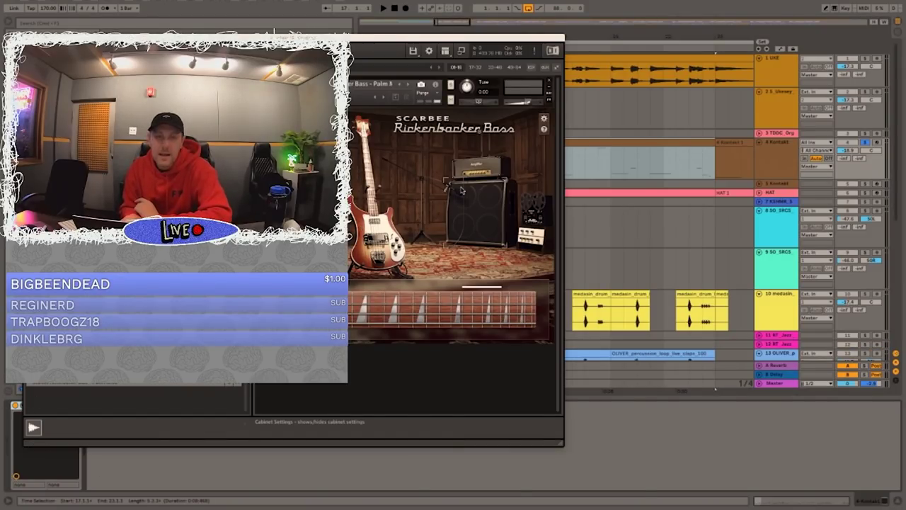
{"action": "key", "text": "F1"}
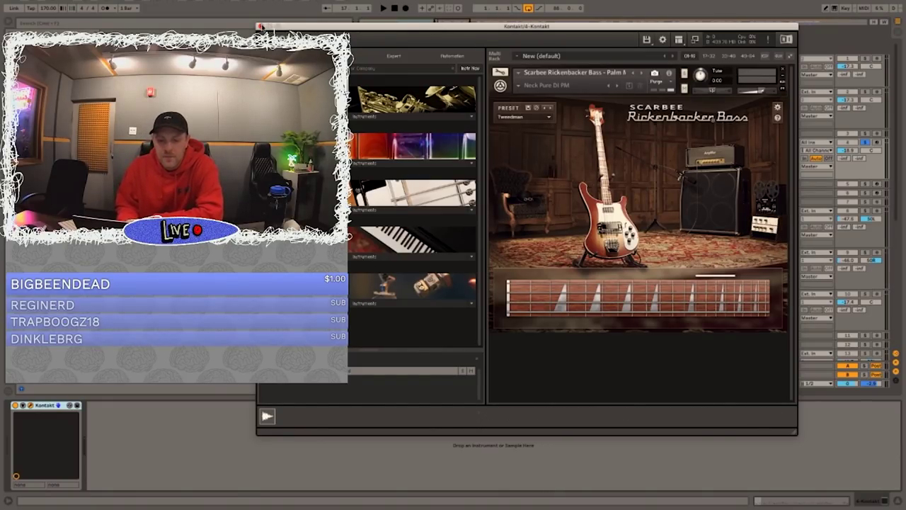
{"action": "left_click", "coordinate": [261, 26]}
{"action": "double_click", "coordinate": [423, 142]}
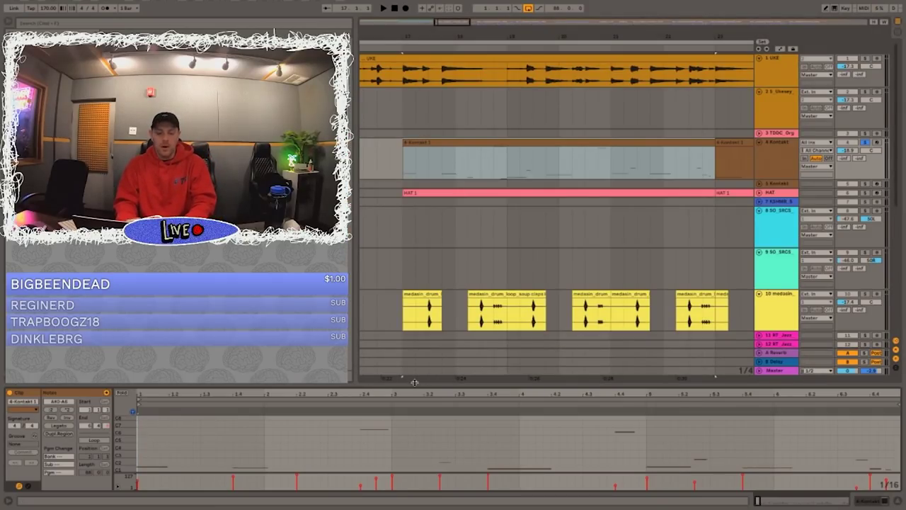
- Play the soloed bass on track 4 and examine the high F6 and A6 notes in its clip
{"action": "key", "text": "space"}
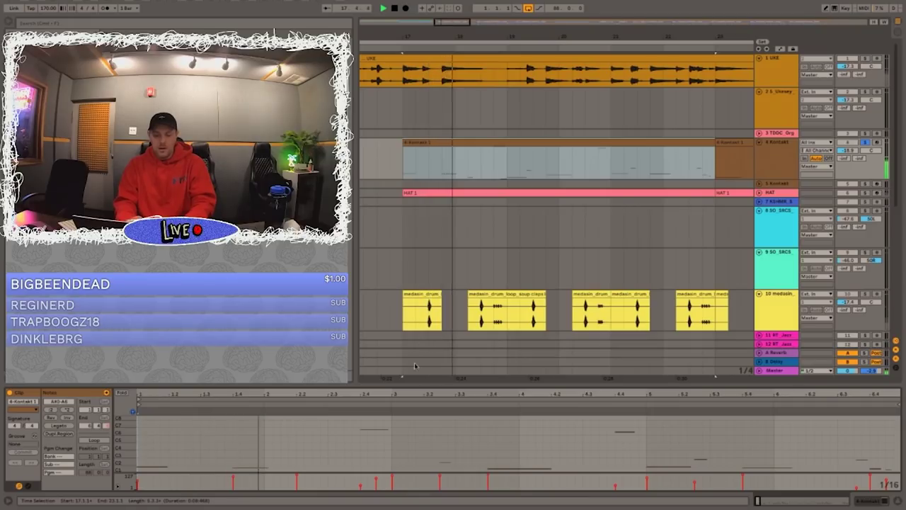
{"action": "left_click", "coordinate": [430, 424]}
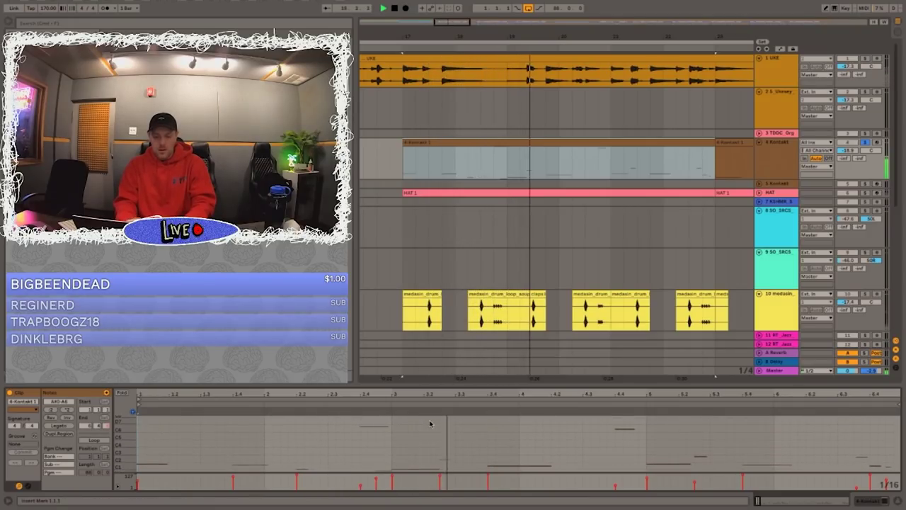
{"action": "left_click", "coordinate": [376, 421]}
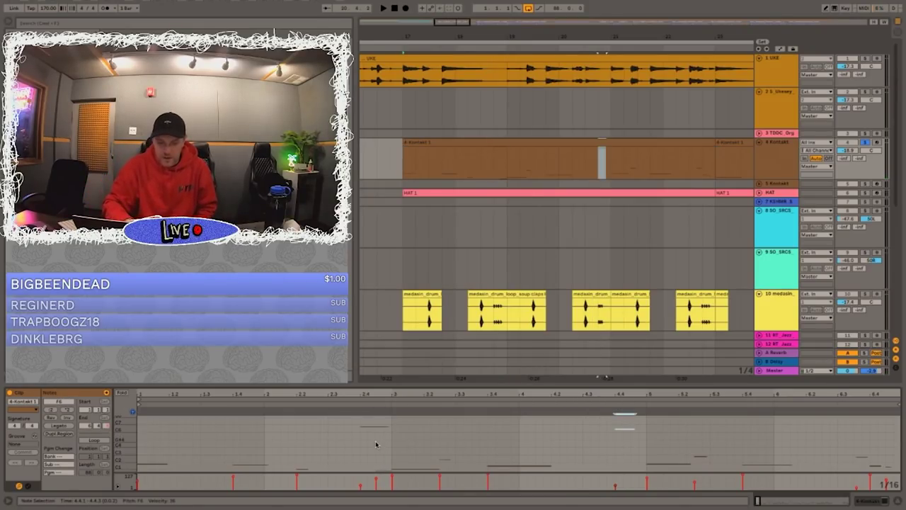
{"action": "key", "text": "ctrl+d"}
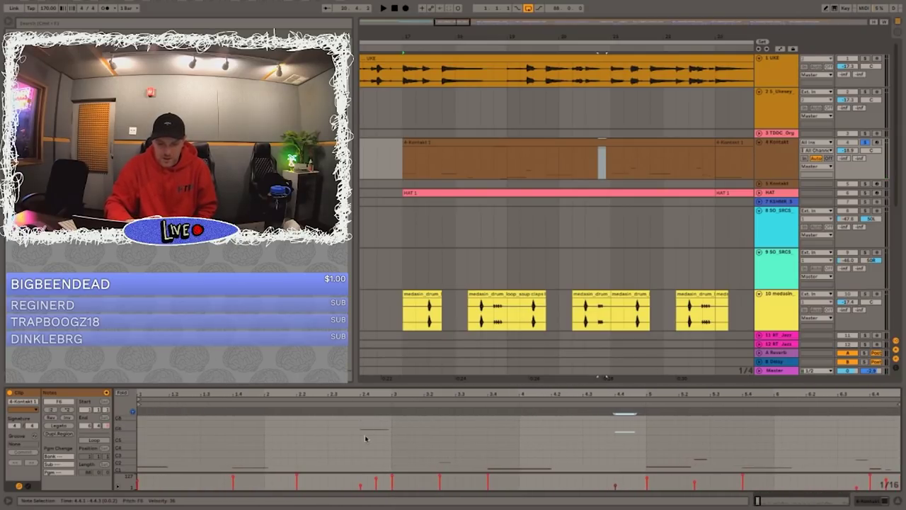
{"action": "key", "text": "ctrl+z"}
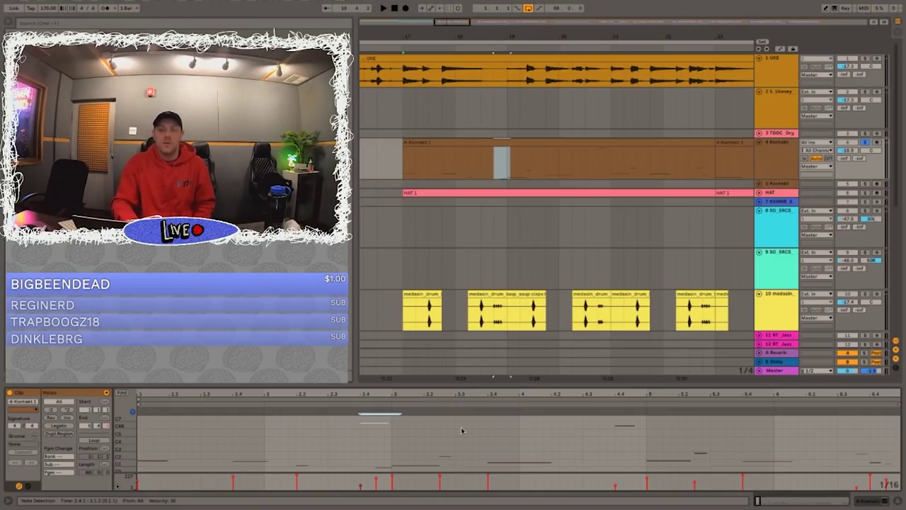
- Turn off the bass solo and play the full mix from 16.4.1 while looking over the tracks in a wider view
{"action": "key", "text": "space"}
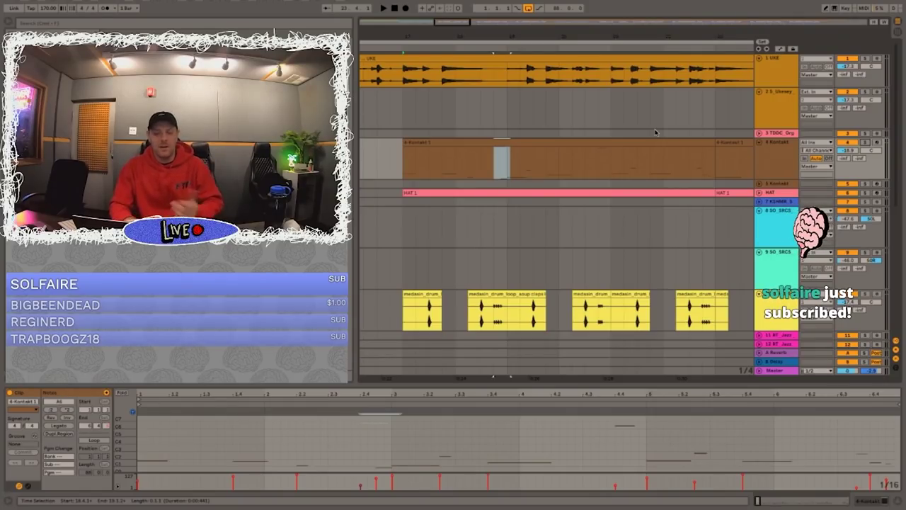
{"action": "left_click", "coordinate": [840, 112]}
{"action": "key", "text": "space"}
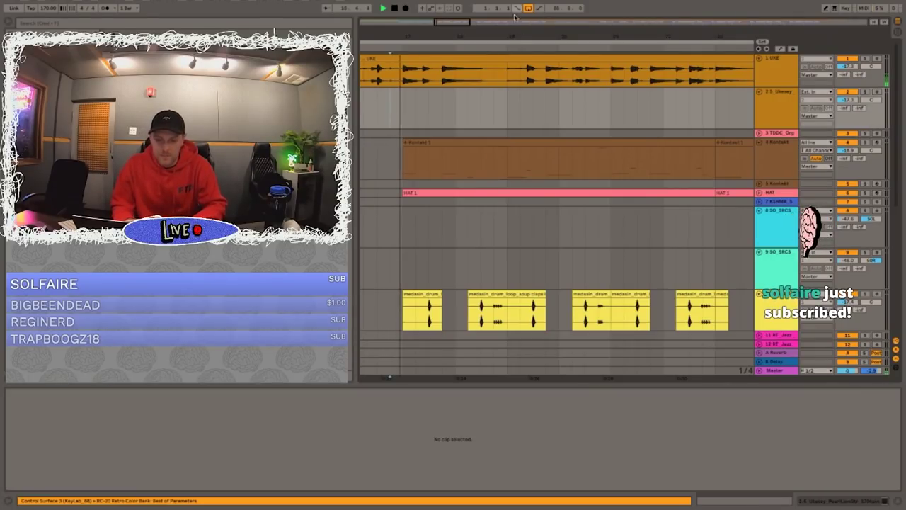
{"action": "key", "text": "minus"}
{"action": "scroll", "coordinate": [518, 164], "scroll_direction": "down", "scroll_amount": 5}
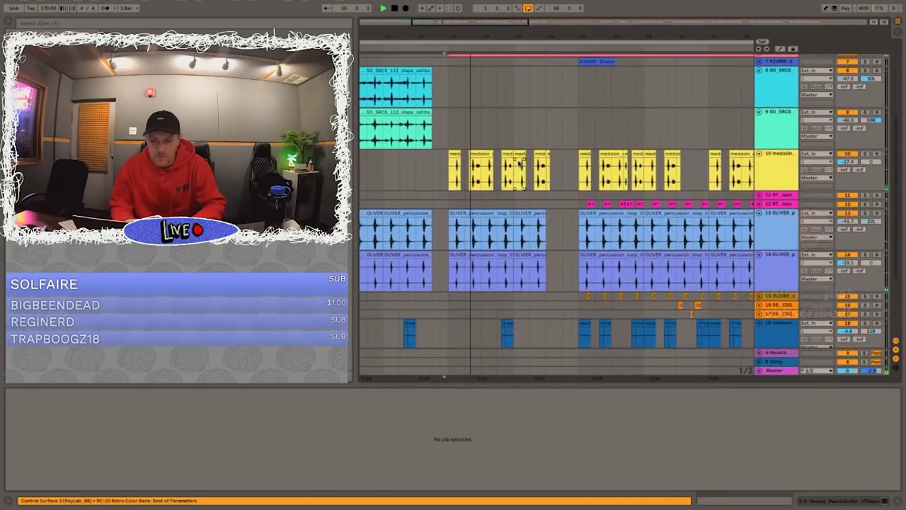
{"action": "scroll", "coordinate": [517, 162], "scroll_direction": "up", "scroll_amount": 5}
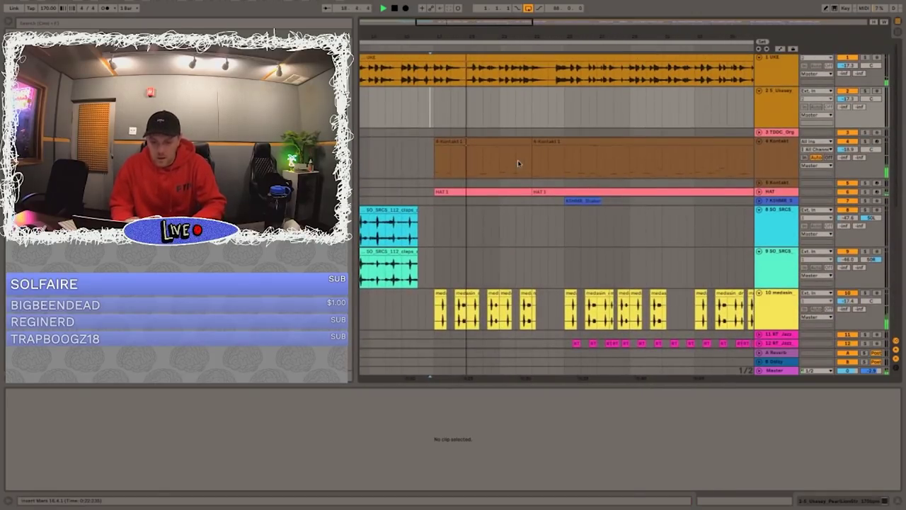
- Solo the HAT track, expand it to show its pattern, play it from just before bar 17, and turn the solo off
{"action": "left_click", "coordinate": [864, 193]}
{"action": "left_click", "coordinate": [864, 191]}
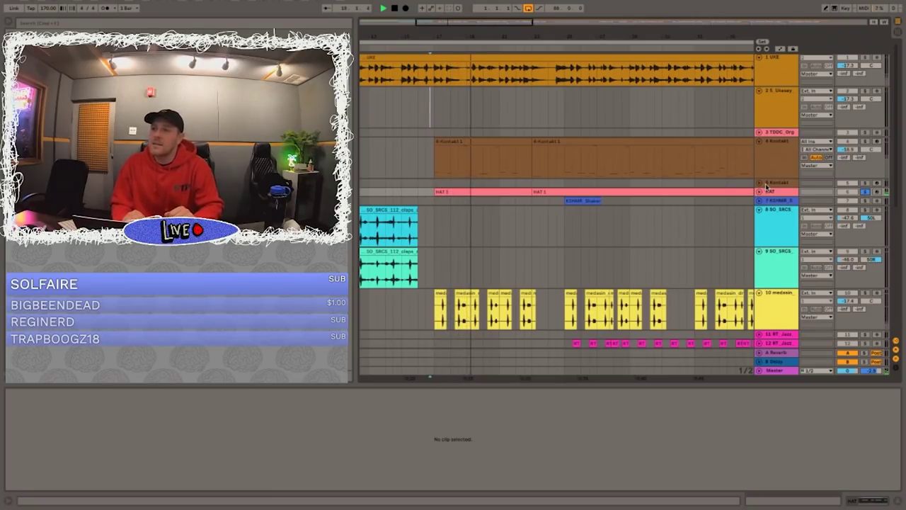
{"action": "left_click", "coordinate": [759, 192]}
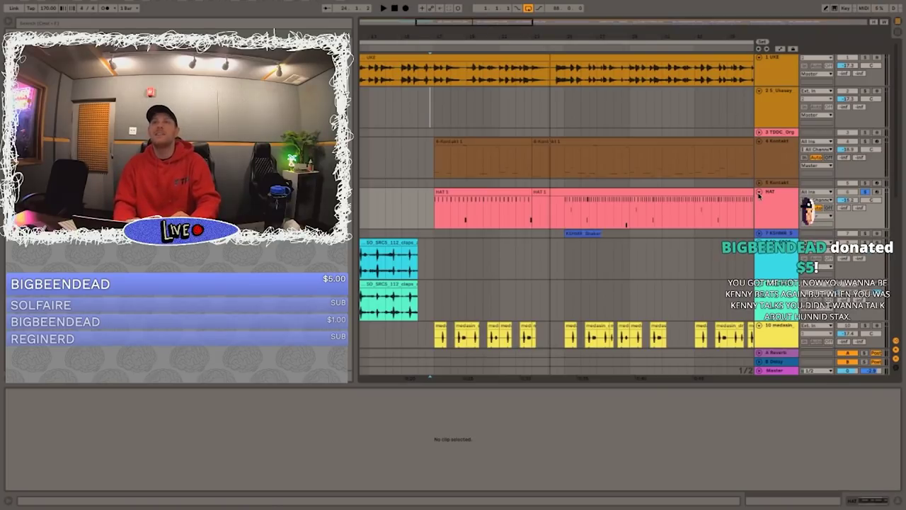
{"action": "key", "text": "space"}
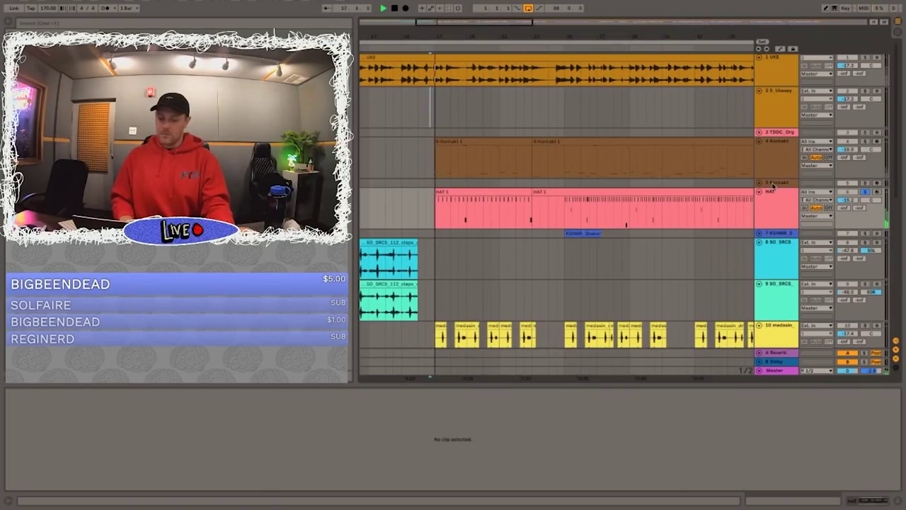
{"action": "key", "text": "space"}
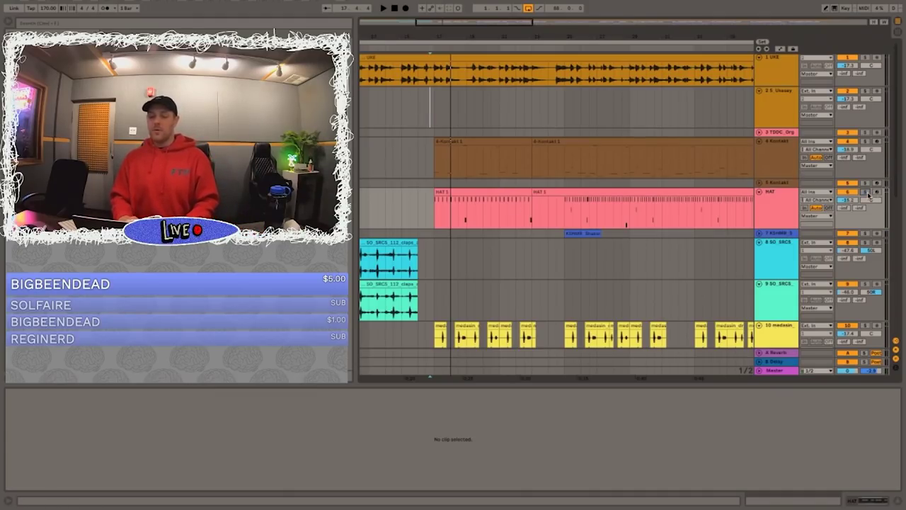
- Play the mix from 16.4.1, open the HAT 1 clip's notes at bar 25, and play the mix from there
{"action": "key", "text": "space"}
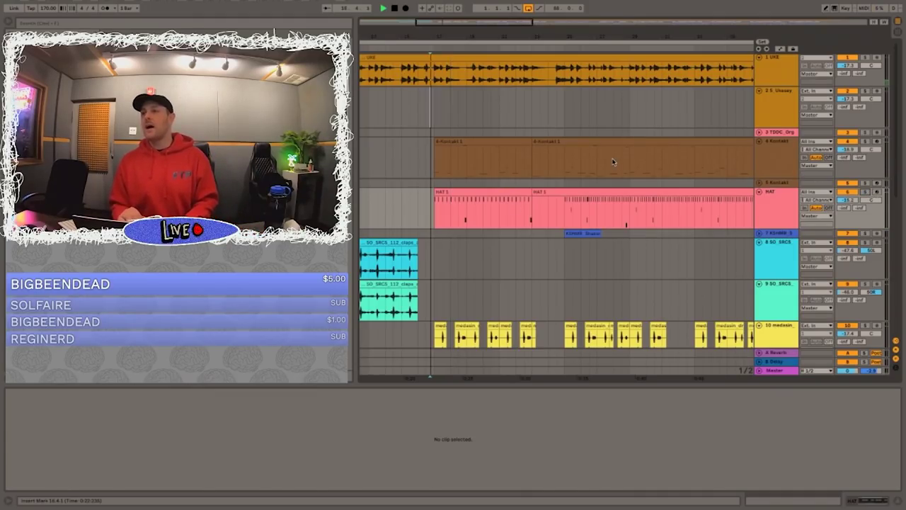
{"action": "left_click", "coordinate": [564, 211]}
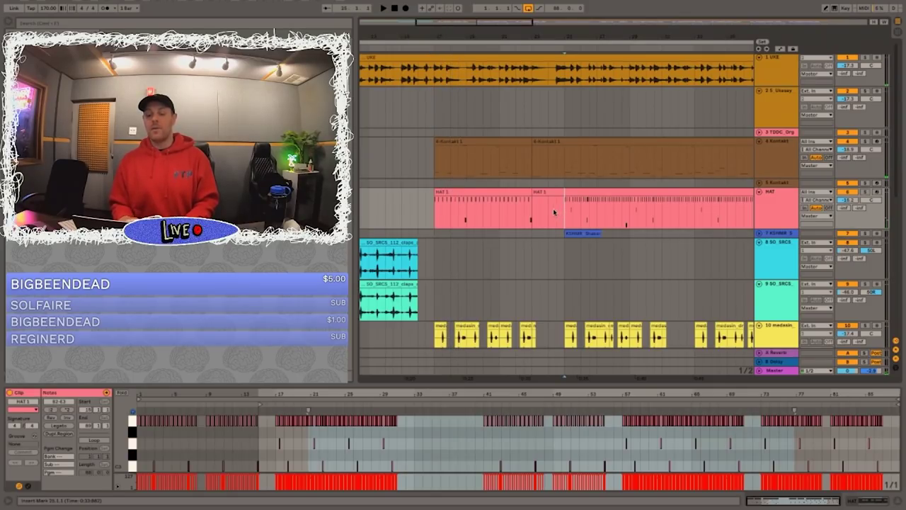
{"action": "scroll", "coordinate": [552, 210], "scroll_direction": "down", "scroll_amount": 8}
{"action": "scroll", "coordinate": [552, 210], "scroll_direction": "up", "scroll_amount": 4}
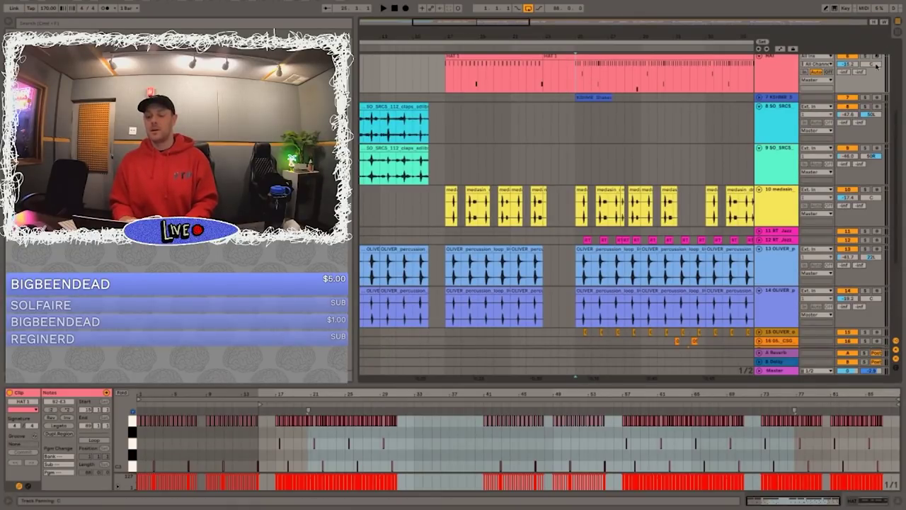
{"action": "key", "text": "space"}
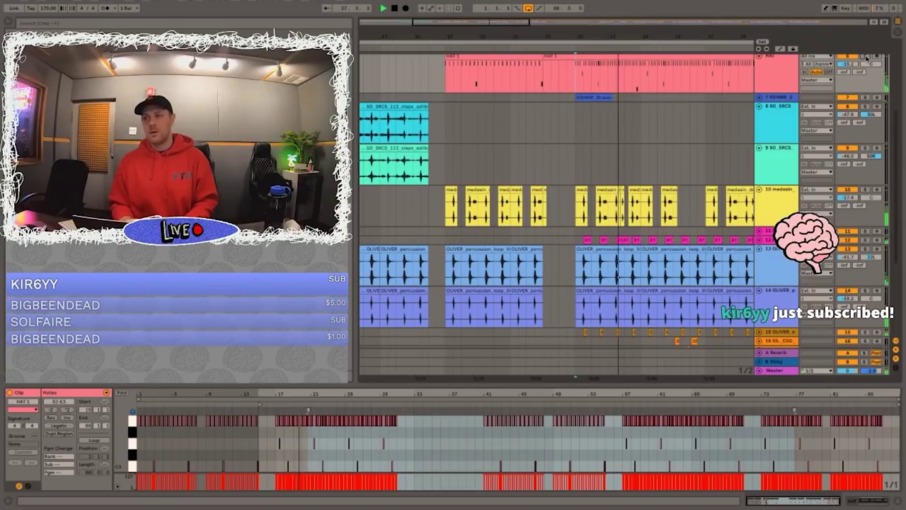
- Stop to look over the percussion tracks, and audition the mix from bar 27 and from 21.3.1
{"action": "scroll", "coordinate": [567, 149], "scroll_direction": "down", "scroll_amount": 4}
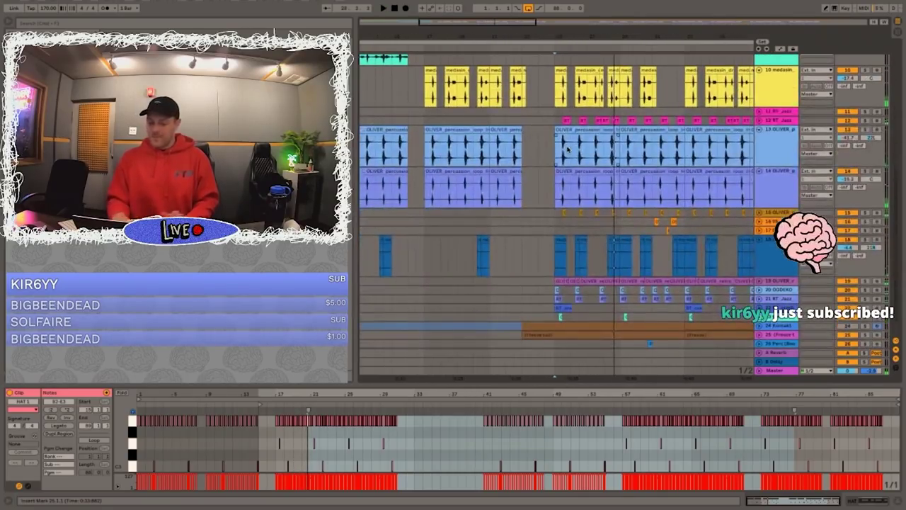
{"action": "key", "text": "XF86AudioRaiseVolume"}
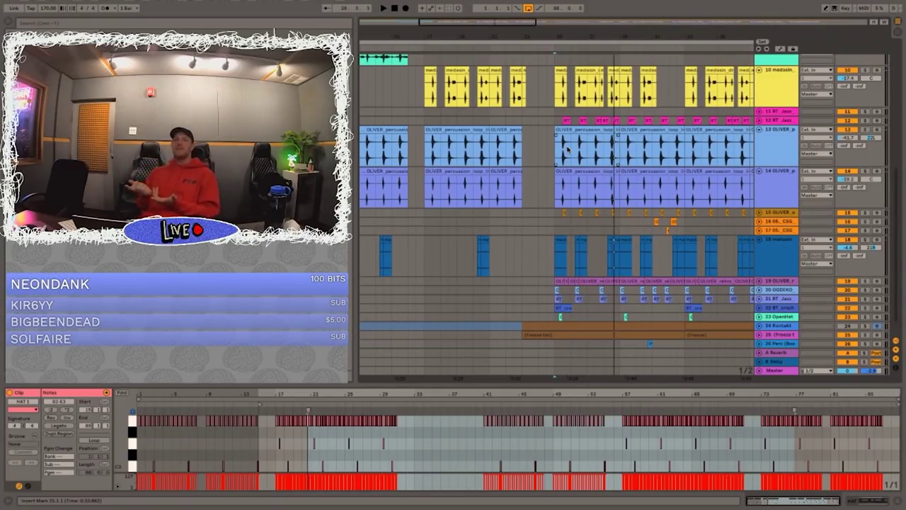
{"action": "left_click", "coordinate": [562, 141]}
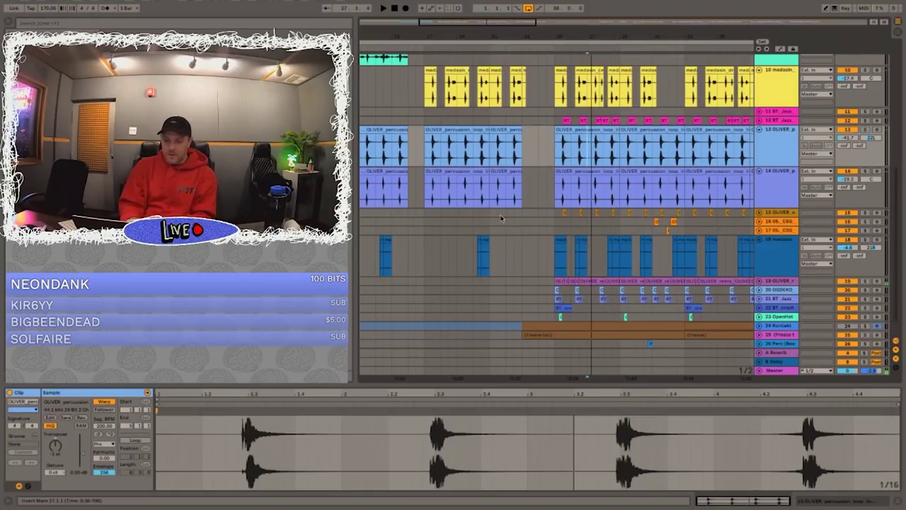
{"action": "left_click", "coordinate": [500, 221]}
{"action": "key", "text": "space"}
{"action": "scroll", "coordinate": [508, 224], "scroll_direction": "up", "scroll_amount": 10}
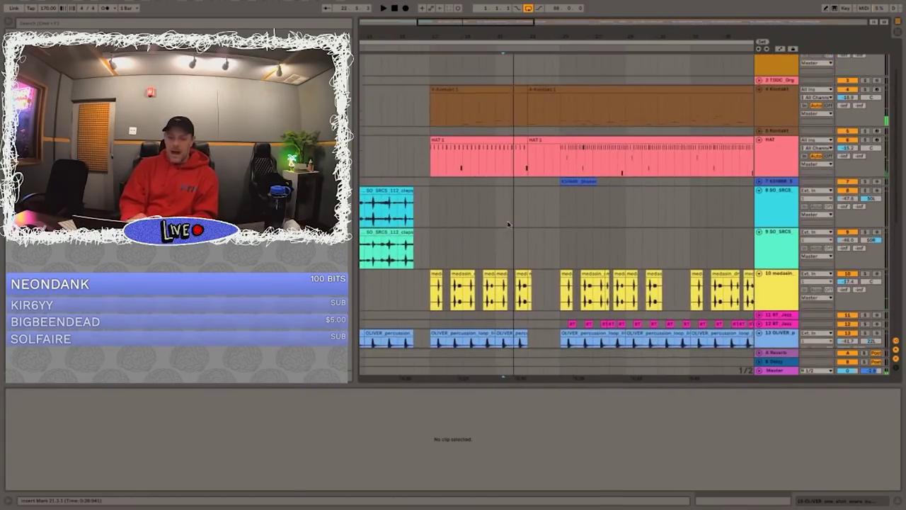
- Highlight bars 9 to 17 on track 4 Kontakt where the bass is absent, and look over the percussion tracks around bars 17 to 25
{"action": "scroll", "coordinate": [404, 184], "scroll_direction": "left", "scroll_amount": 5}
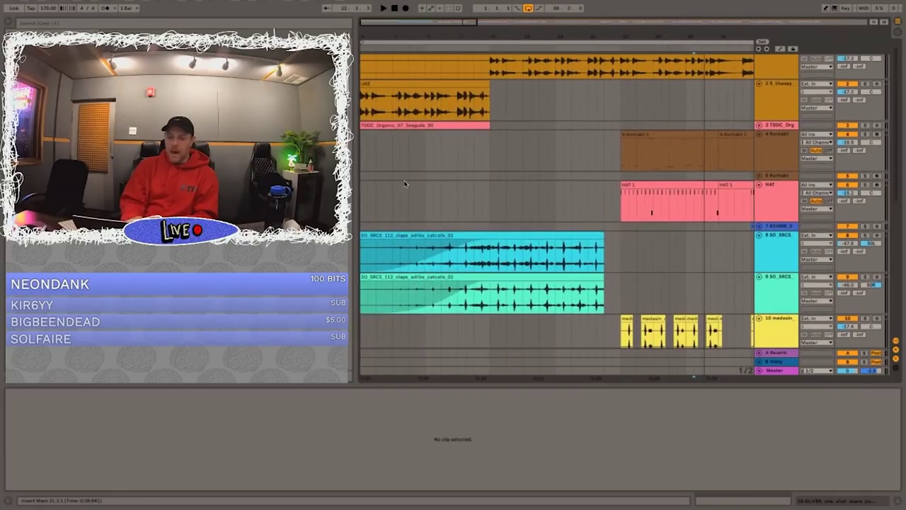
{"action": "left_click_drag", "start_coordinate": [415, 164], "coordinate": [543, 162]}
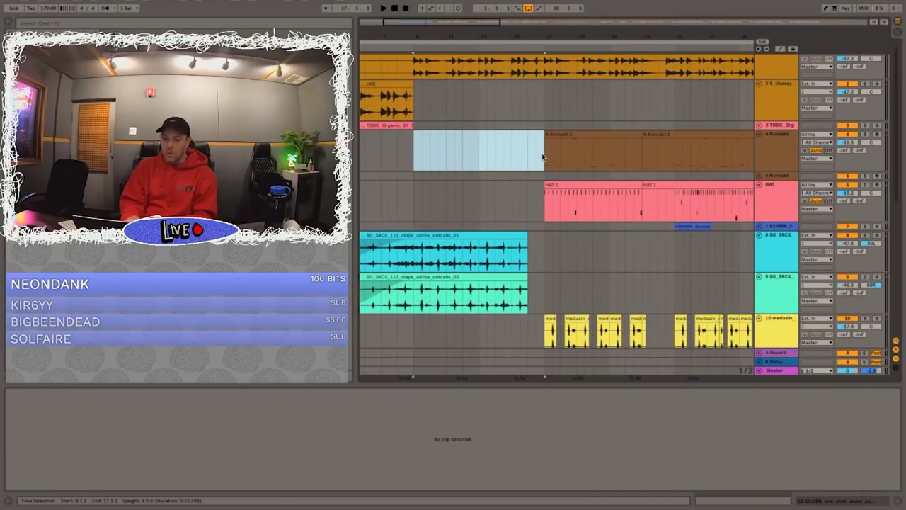
{"action": "scroll", "coordinate": [543, 160], "scroll_direction": "down", "scroll_amount": 2}
{"action": "scroll", "coordinate": [475, 218], "scroll_direction": "right", "scroll_amount": 4}
{"action": "scroll", "coordinate": [475, 218], "scroll_direction": "down", "scroll_amount": 6}
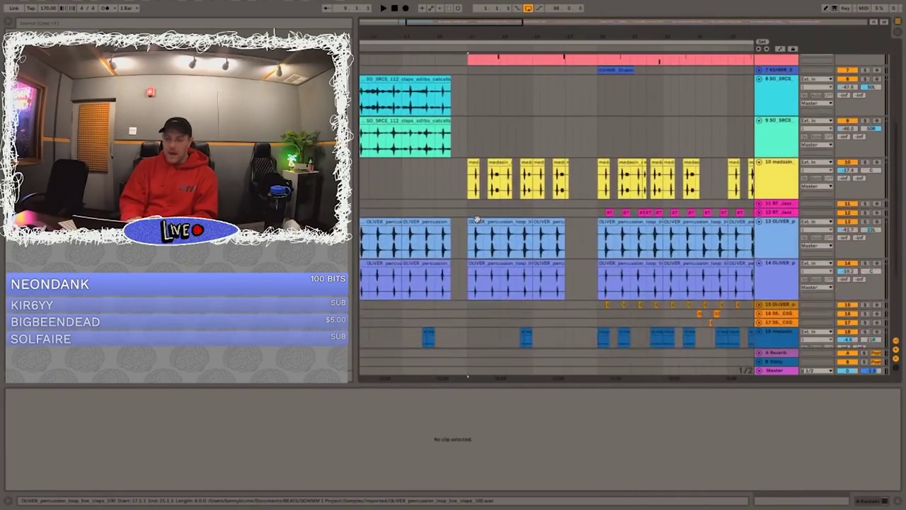
{"action": "scroll", "coordinate": [472, 214], "scroll_direction": "up", "scroll_amount": 1}
{"action": "scroll", "coordinate": [473, 214], "scroll_direction": "right", "scroll_amount": 4}
{"action": "scroll", "coordinate": [473, 213], "scroll_direction": "down", "scroll_amount": 5}
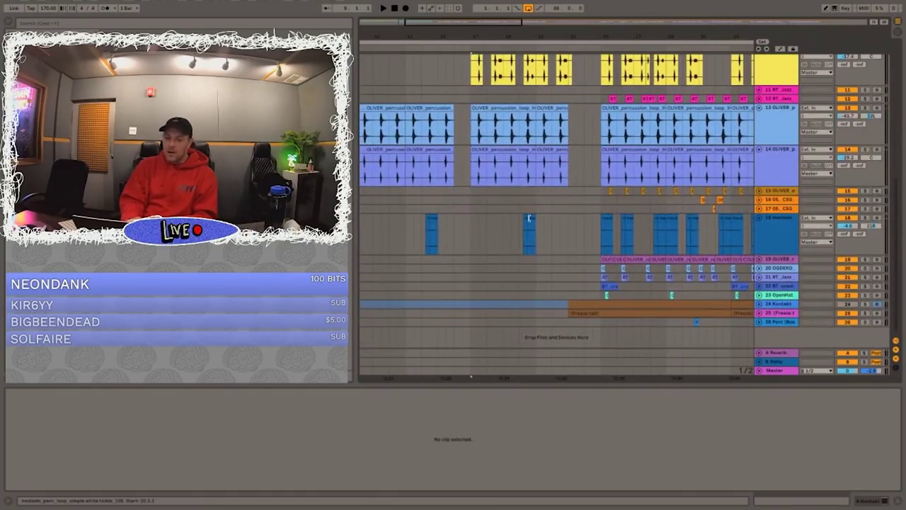
{"action": "scroll", "coordinate": [522, 234], "scroll_direction": "up", "scroll_amount": 2}
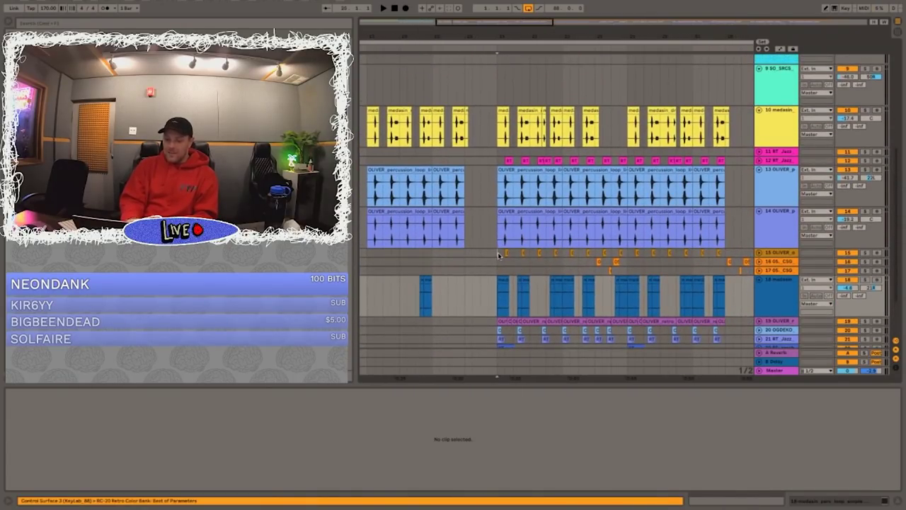
- Play from bar 25, soloing track 15 OLIVER and track 12 RT_Jazz in turn to hear each
{"action": "left_click", "coordinate": [499, 255]}
{"action": "key", "text": "space"}
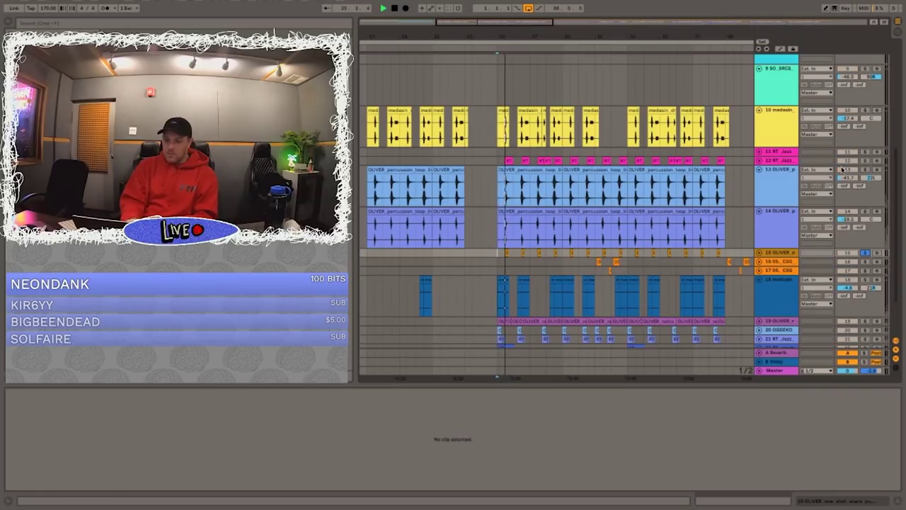
{"action": "left_click", "coordinate": [865, 161]}
{"action": "left_click", "coordinate": [866, 160]}
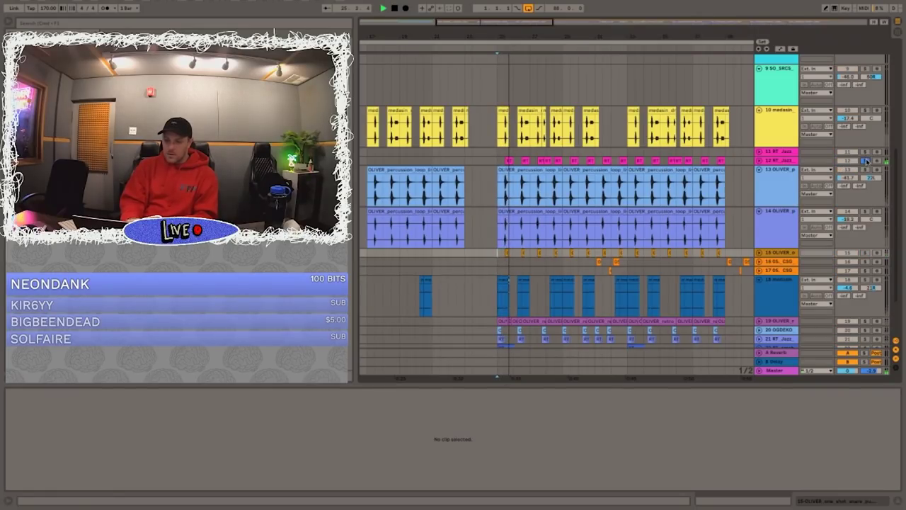
- Solo tracks 20 OGDEKO and 21 RT_Jazz together and play their kicks from bar 25
{"action": "scroll", "coordinate": [865, 161], "scroll_direction": "down", "scroll_amount": 3}
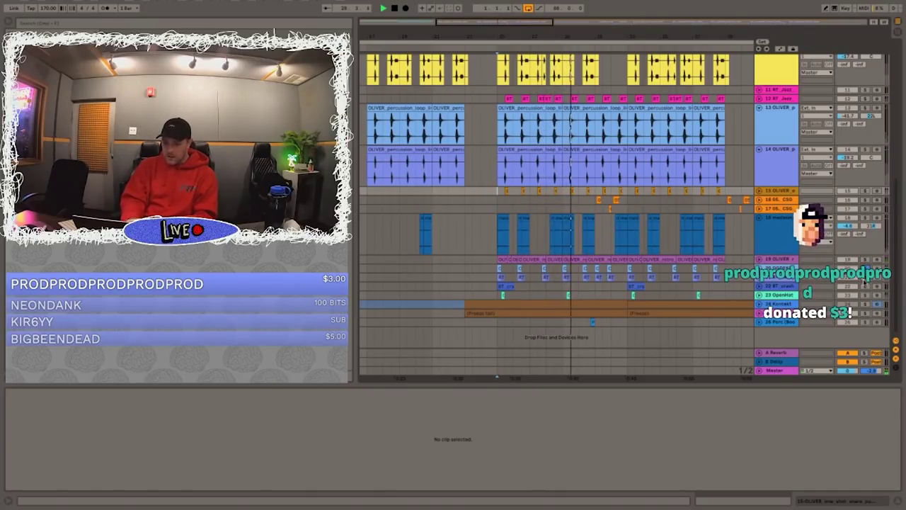
{"action": "left_click", "coordinate": [864, 277]}
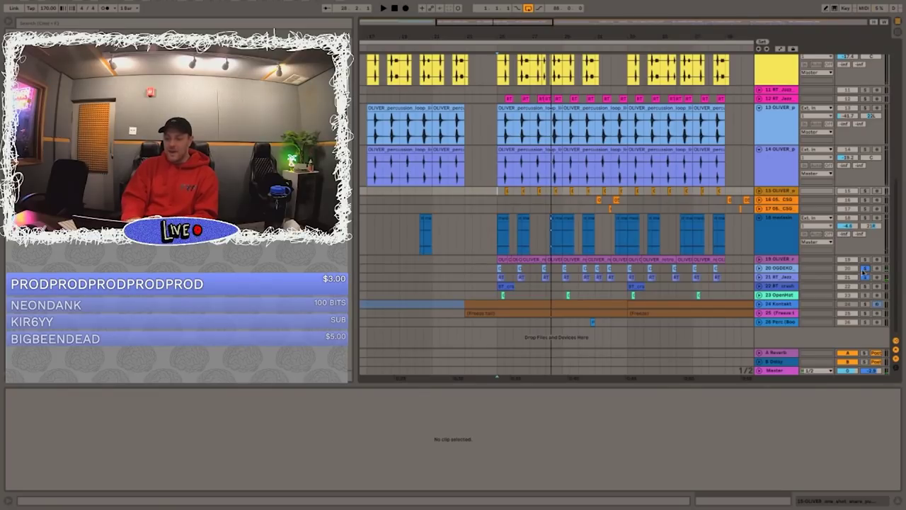
{"action": "left_click", "coordinate": [776, 269]}
{"action": "left_click", "coordinate": [759, 269]}
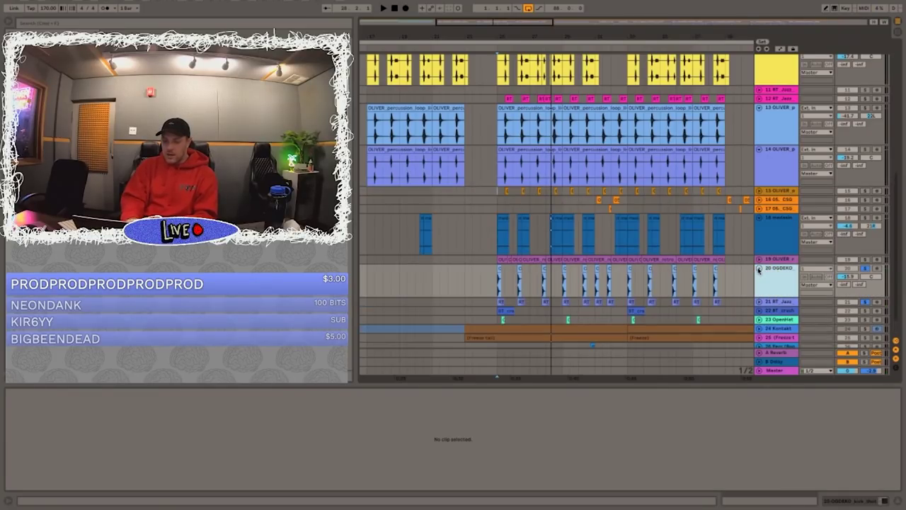
{"action": "left_click", "coordinate": [759, 269]}
{"action": "key", "text": "space"}
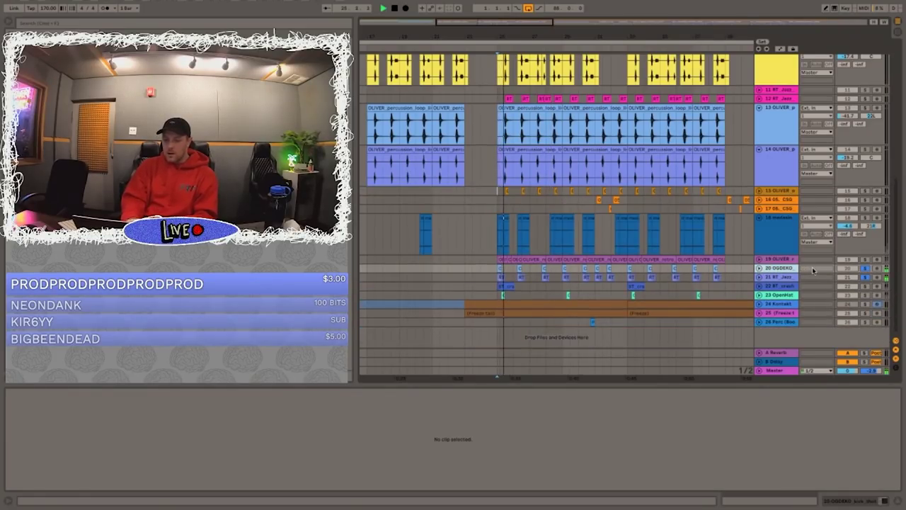
- Expand tracks 20 and 21 to compare the layered kick waveforms at 27.4.1, and open the RT_Jazz floor kick sample
{"action": "left_click", "coordinate": [759, 269]}
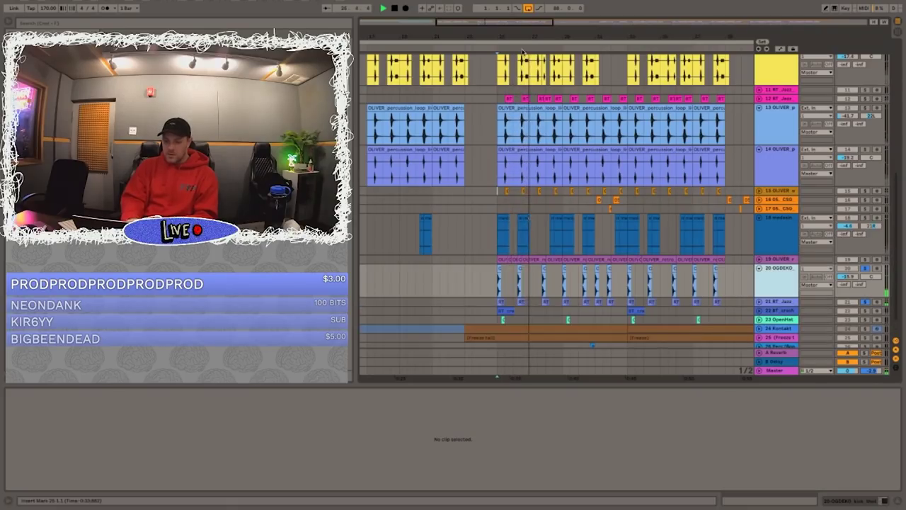
{"action": "left_click_drag", "start_coordinate": [545, 38], "coordinate": [545, 106]}
{"action": "left_click", "coordinate": [759, 302]}
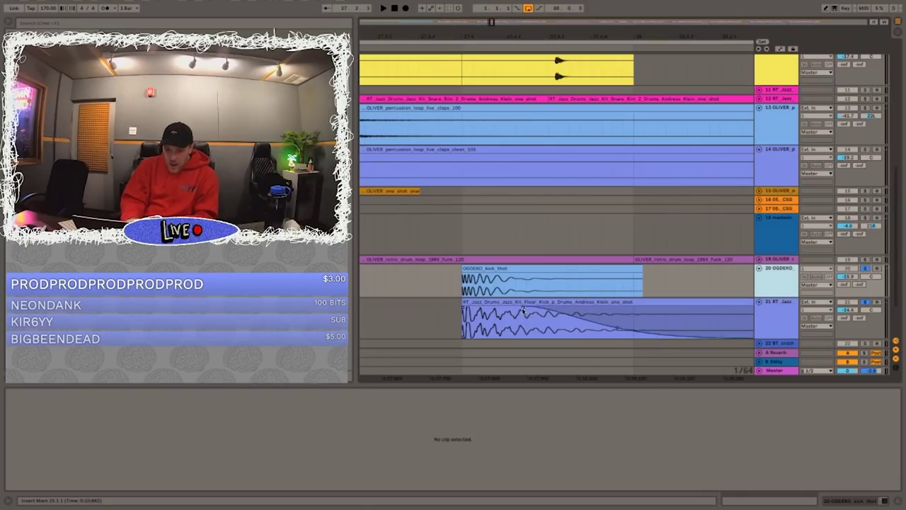
{"action": "left_click", "coordinate": [502, 310]}
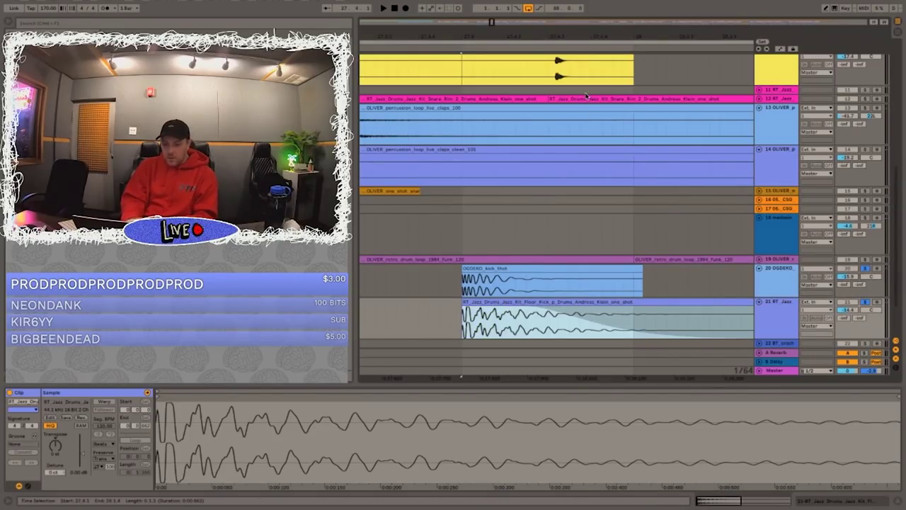
- Play the soloed kicks on tracks 20 and 21 from bar 25 across the whole section
{"action": "left_click_drag", "start_coordinate": [508, 36], "coordinate": [508, 10]}
{"action": "left_click", "coordinate": [481, 293]}
{"action": "key", "text": "space"}
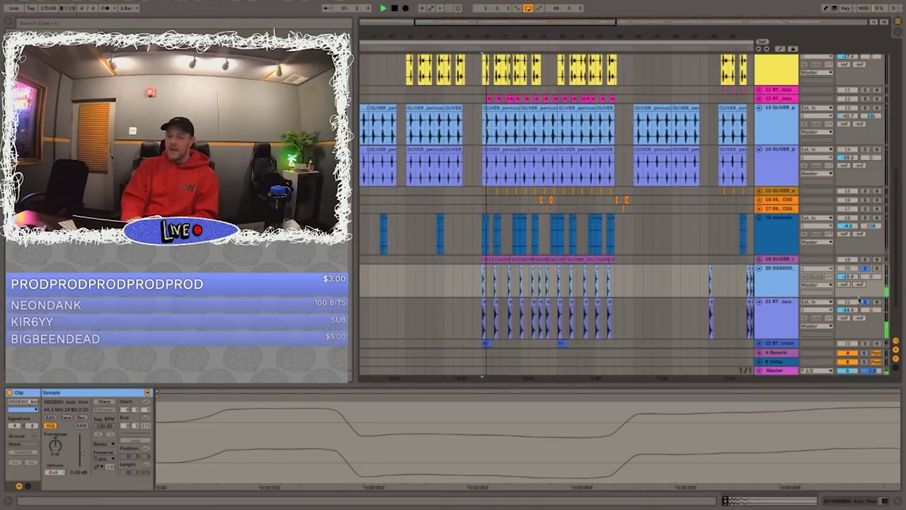
{"action": "key", "text": "space"}
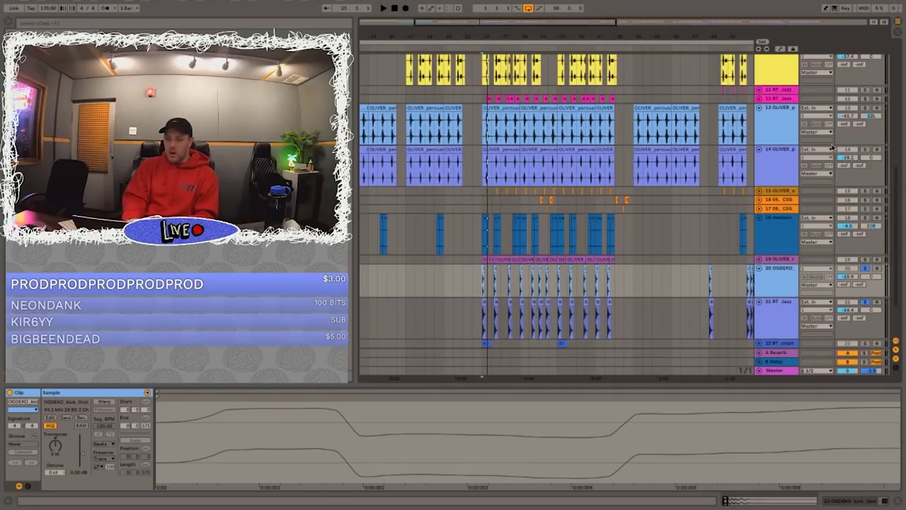
- Clear the kick solos, mute tracks 1 UKE and 4 Kontakt, and play the drums from bar 25
{"action": "scroll", "coordinate": [833, 146], "scroll_direction": "up", "scroll_amount": 10}
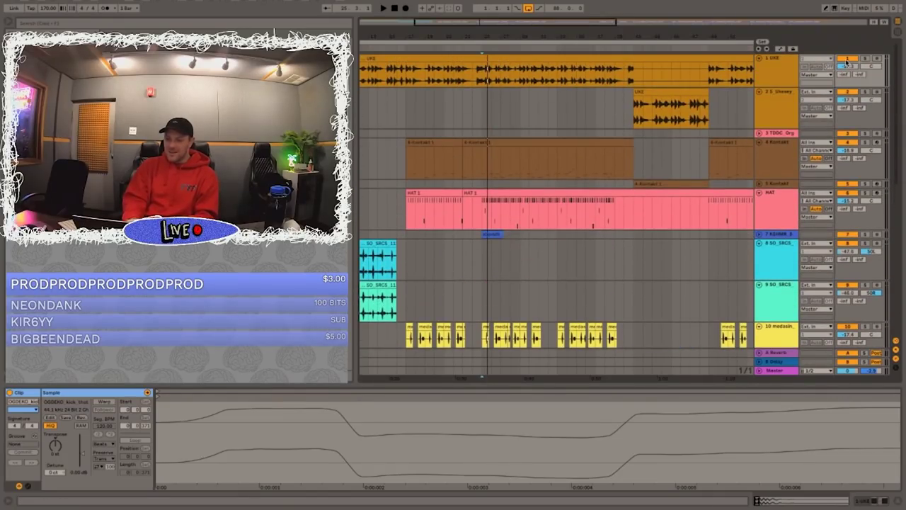
{"action": "scroll", "coordinate": [820, 242], "scroll_direction": "down", "scroll_amount": 3}
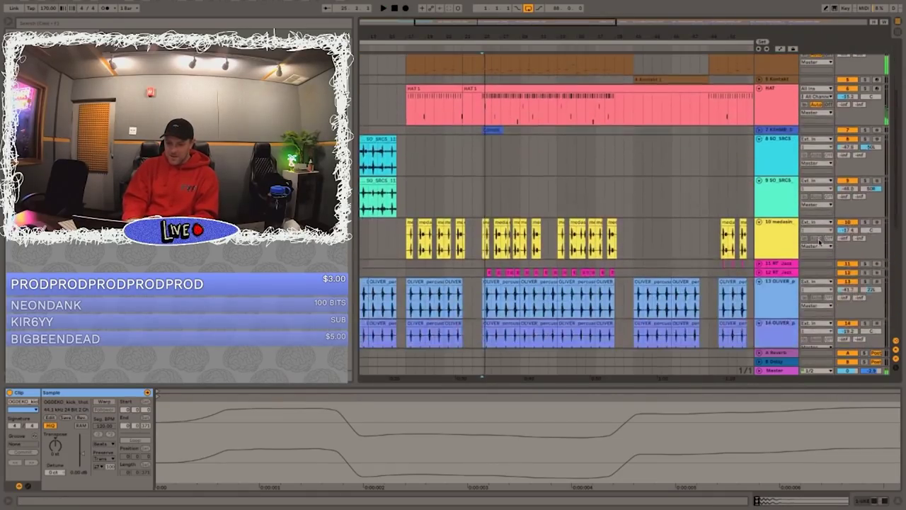
{"action": "scroll", "coordinate": [836, 185], "scroll_direction": "up", "scroll_amount": 3}
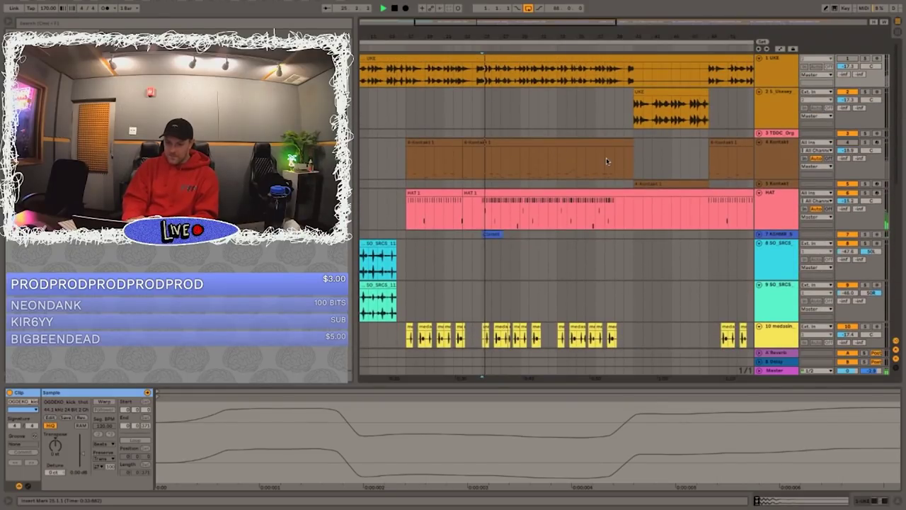
{"action": "scroll", "coordinate": [606, 158], "scroll_direction": "down", "scroll_amount": 4}
{"action": "key", "text": "space"}
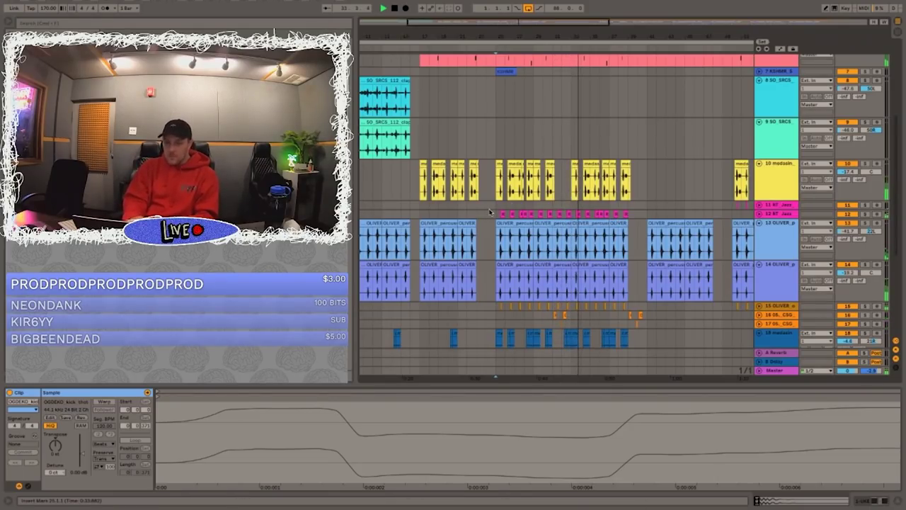
- Place the insert marker at bar 25 on track 18 and play the percussion section from there
{"action": "scroll", "coordinate": [504, 211], "scroll_direction": "down", "scroll_amount": 5}
{"action": "left_click", "coordinate": [453, 186]}
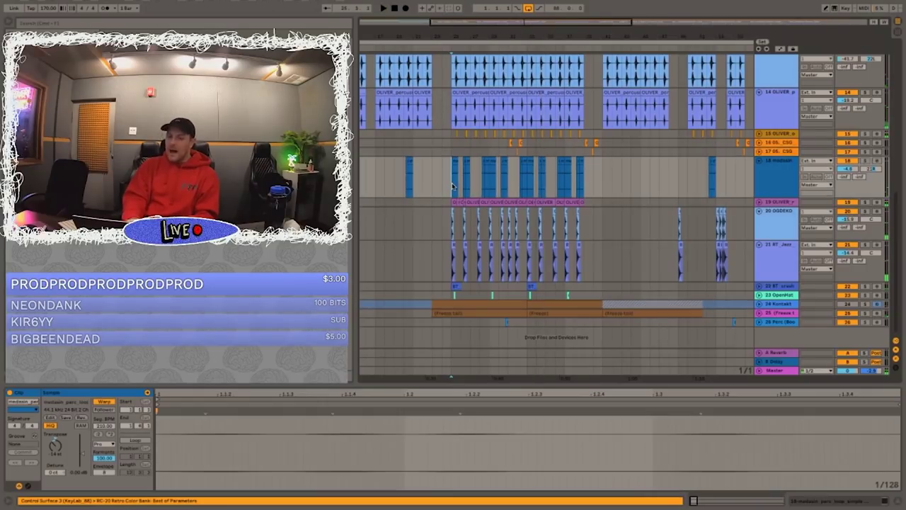
{"action": "key", "text": "space"}
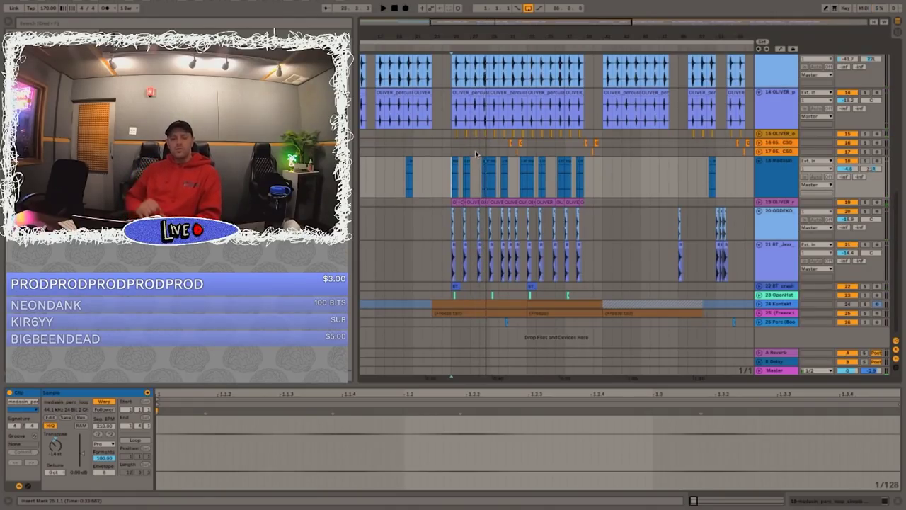
- Mute track 6 HAT and play the section from bar 25 to hear the groove without it
{"action": "scroll", "coordinate": [475, 150], "scroll_direction": "up", "scroll_amount": 6}
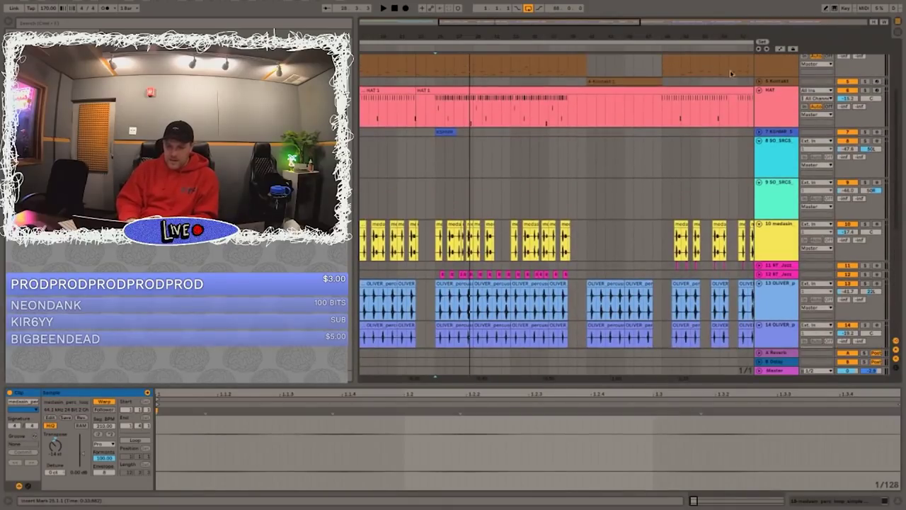
{"action": "key", "text": "space"}
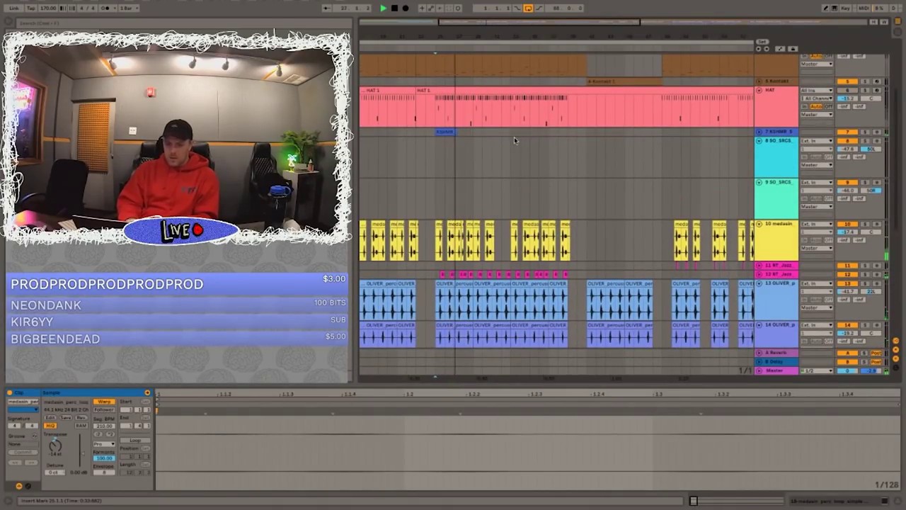
{"action": "key", "text": "space"}
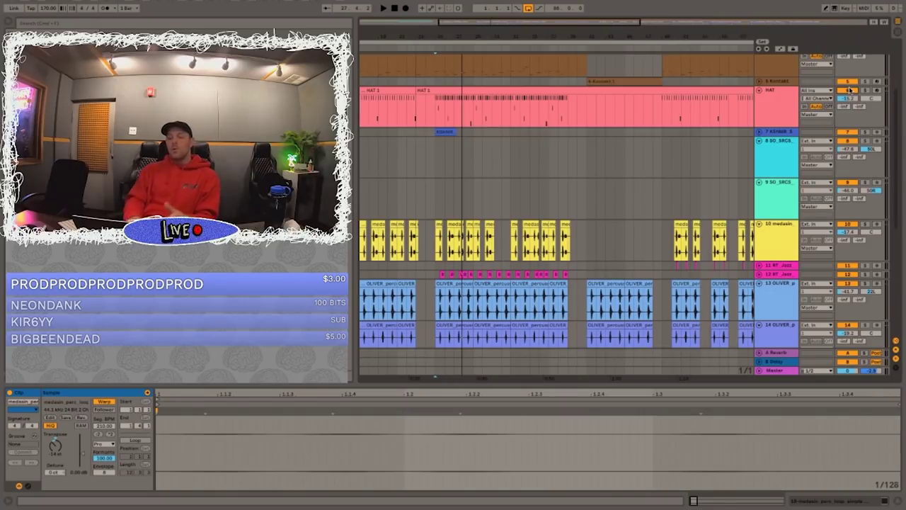
- Open the HAT 1 clip at bar 25 to review its notes against the ukulele and bass tracks
{"action": "scroll", "coordinate": [475, 175], "scroll_direction": "down", "scroll_amount": 3}
{"action": "scroll", "coordinate": [475, 175], "scroll_direction": "up", "scroll_amount": 3}
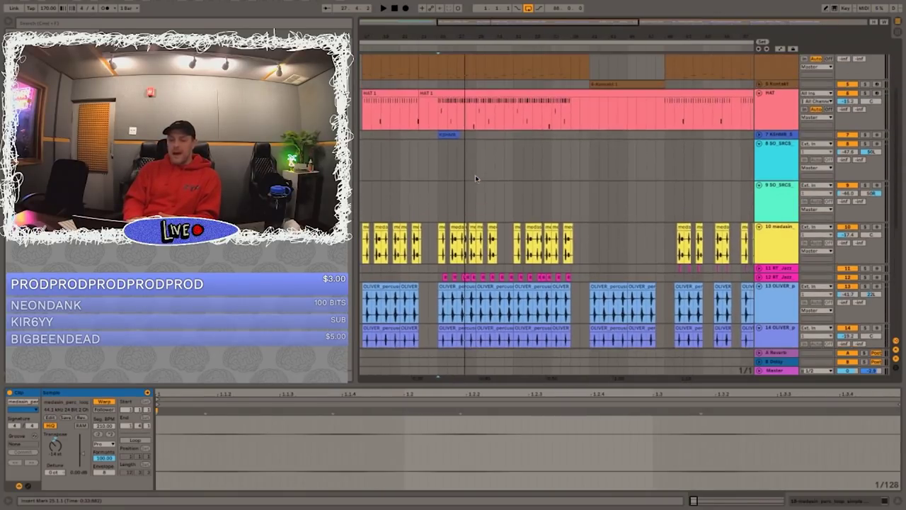
{"action": "left_click", "coordinate": [439, 120]}
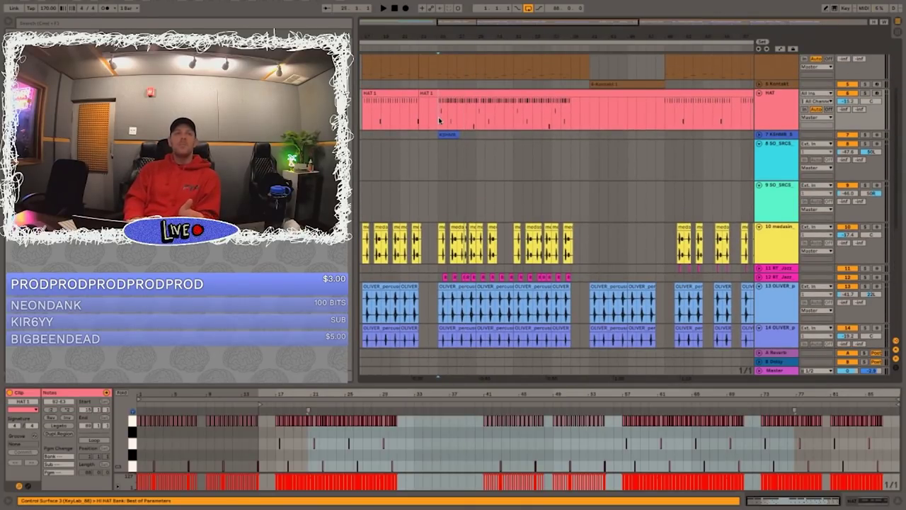
{"action": "scroll", "coordinate": [438, 116], "scroll_direction": "up", "scroll_amount": 3}
{"action": "scroll", "coordinate": [487, 154], "scroll_direction": "left", "scroll_amount": 2}
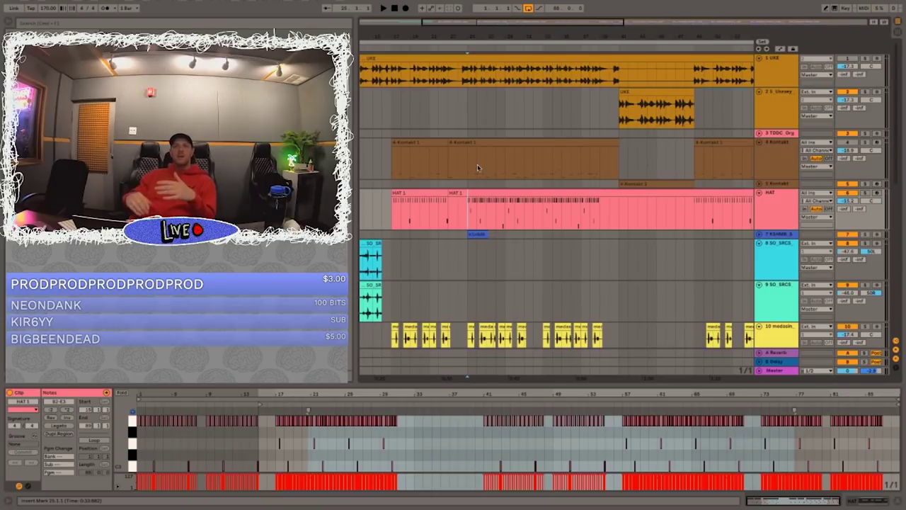
- Play from bar 36 into the bar 41 section, and open track 5's Kontakt clip with the track unfolded
{"action": "left_click", "coordinate": [573, 257]}
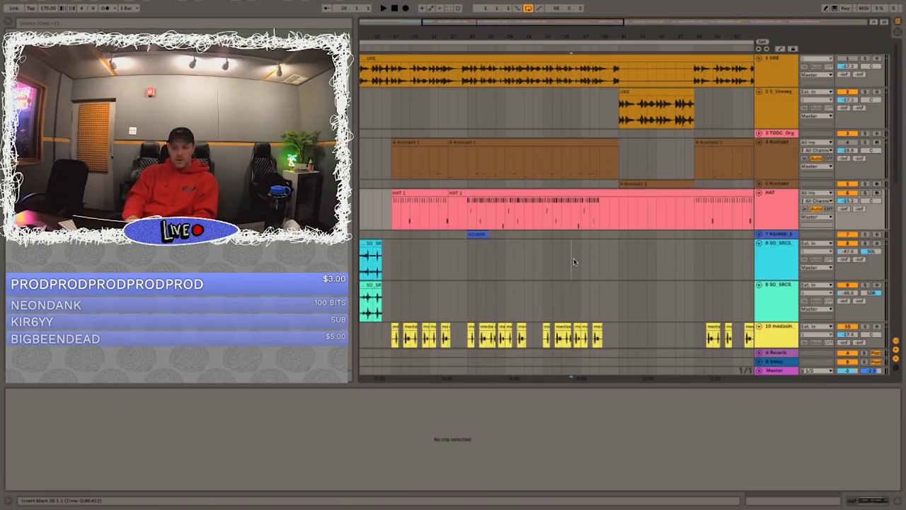
{"action": "key", "text": "space"}
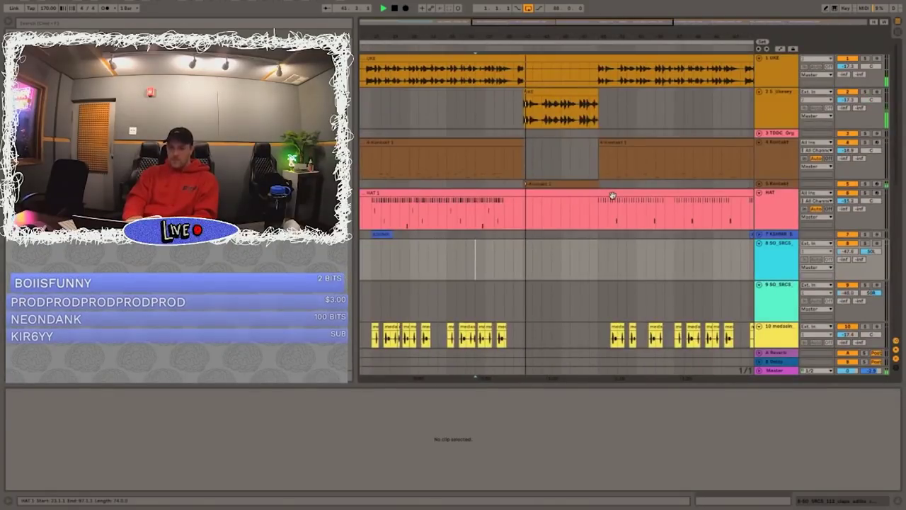
{"action": "left_click", "coordinate": [577, 183]}
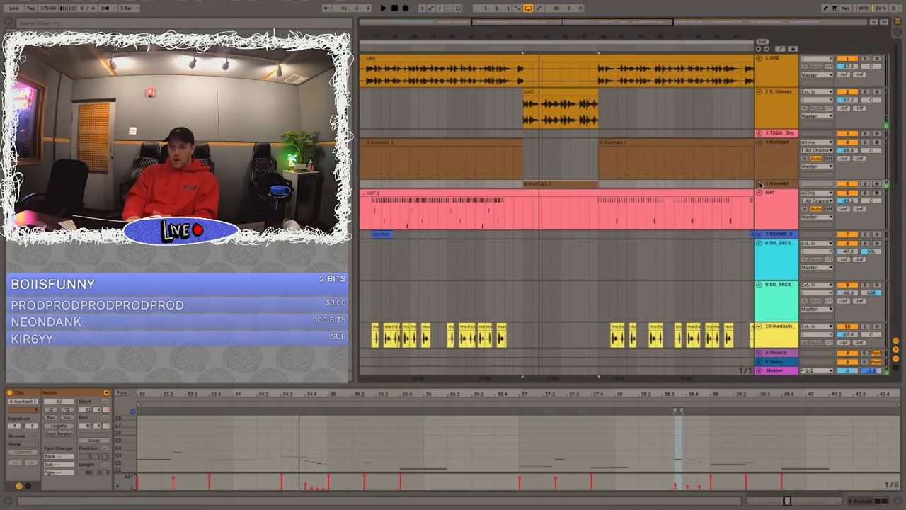
{"action": "left_click", "coordinate": [759, 184]}
- Compare the UKE clip at bar 41 on track 2 with the main UKE clip on track 1
{"action": "left_click", "coordinate": [544, 92]}
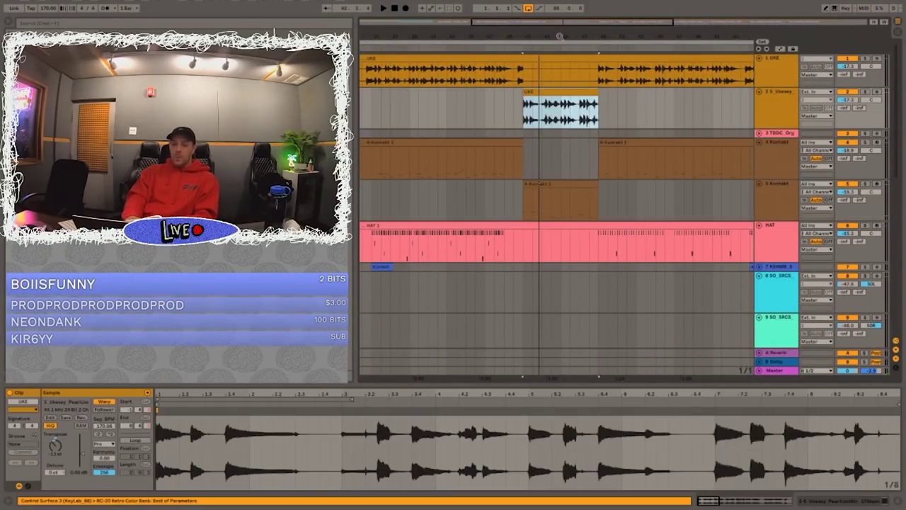
{"action": "key", "text": "minus"}
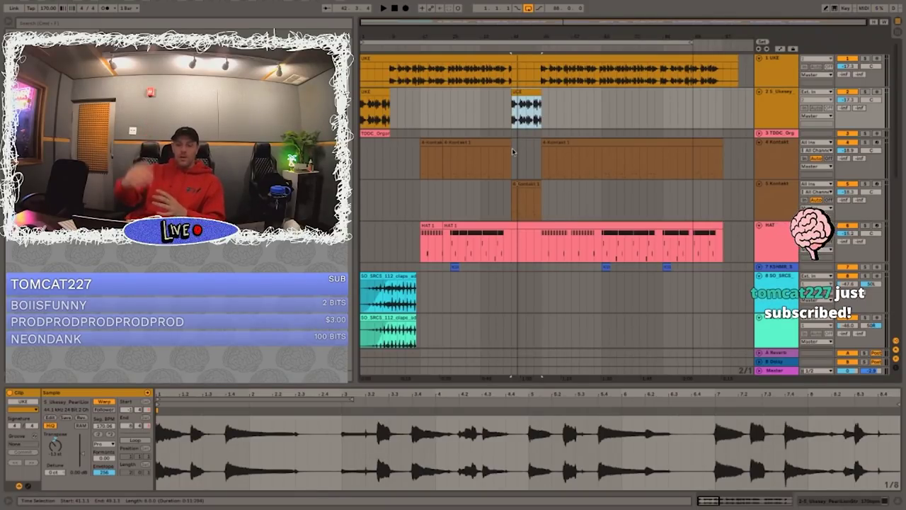
{"action": "left_click", "coordinate": [468, 69]}
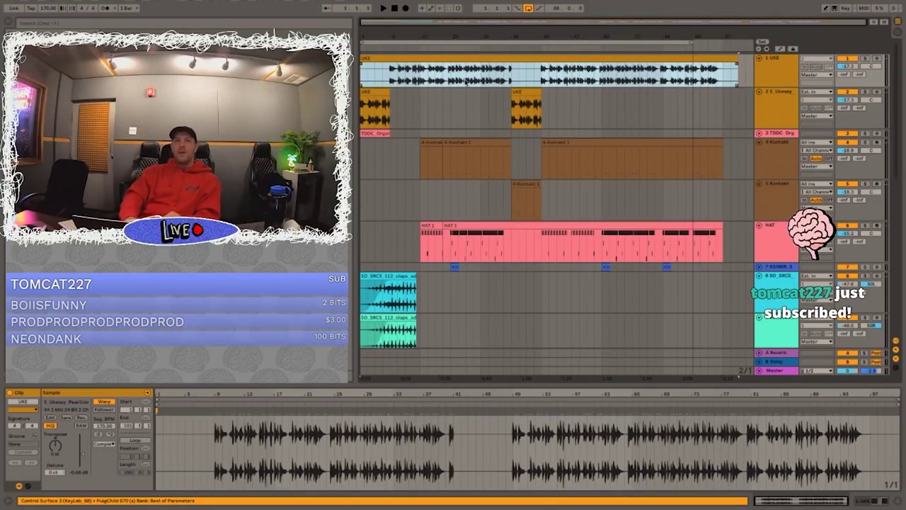
{"action": "left_click", "coordinate": [521, 92]}
{"action": "left_click", "coordinate": [474, 80]}
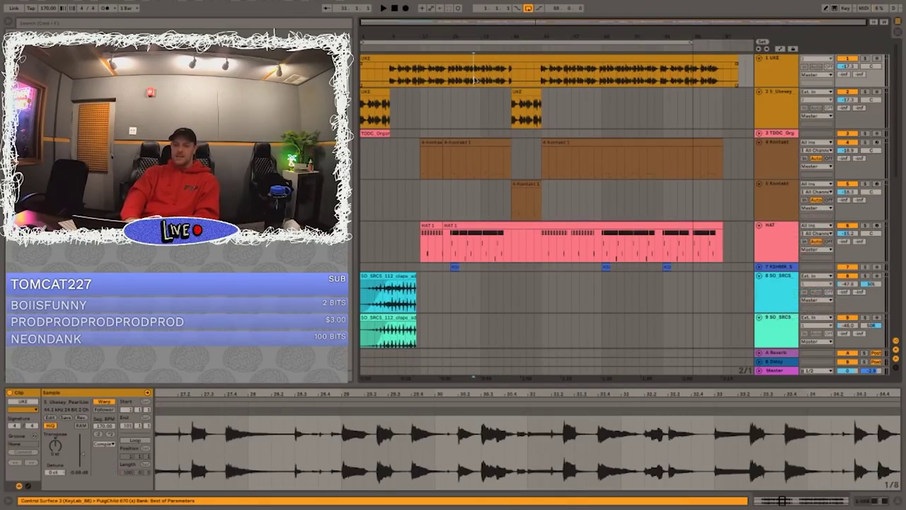
{"action": "left_click", "coordinate": [527, 92]}
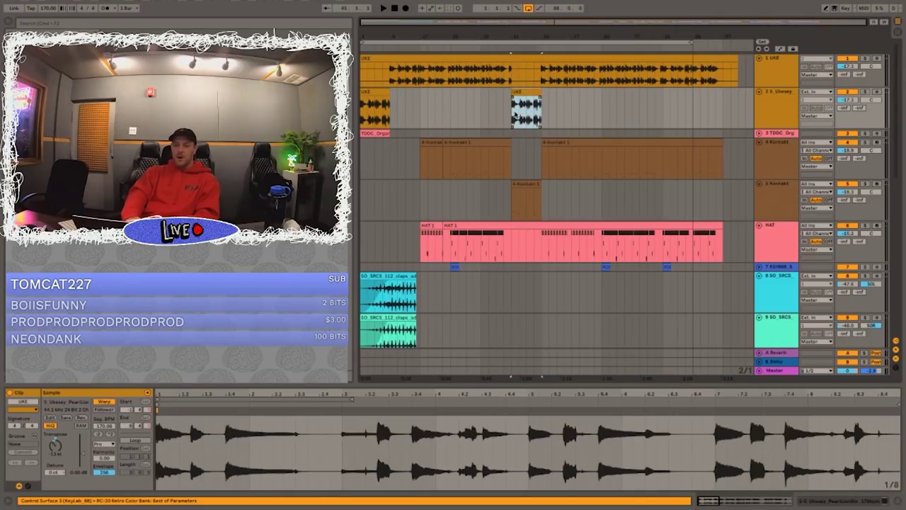
{"action": "left_click", "coordinate": [513, 115]}
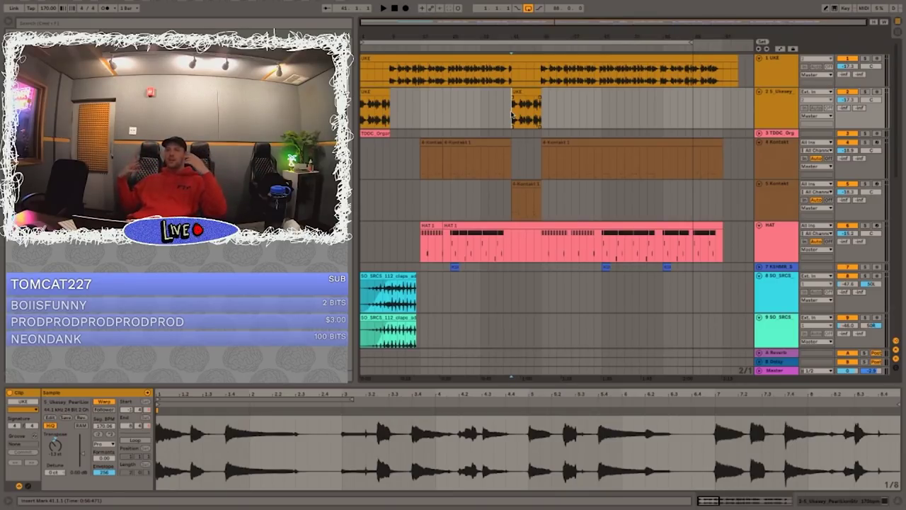
{"action": "left_click", "coordinate": [519, 106]}
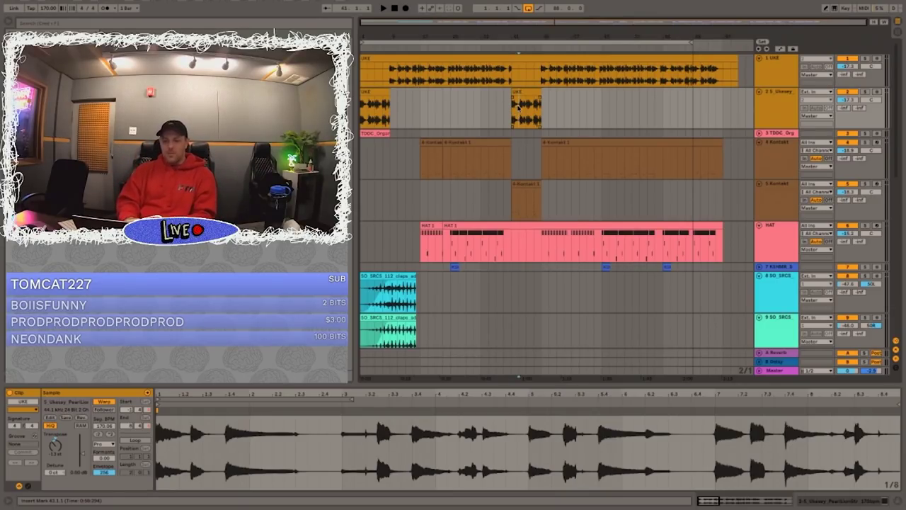
- Select the Kontakt clip at bar 41 on track 5 and compare the device chains of tracks 4 and 5
{"action": "left_click", "coordinate": [516, 192]}
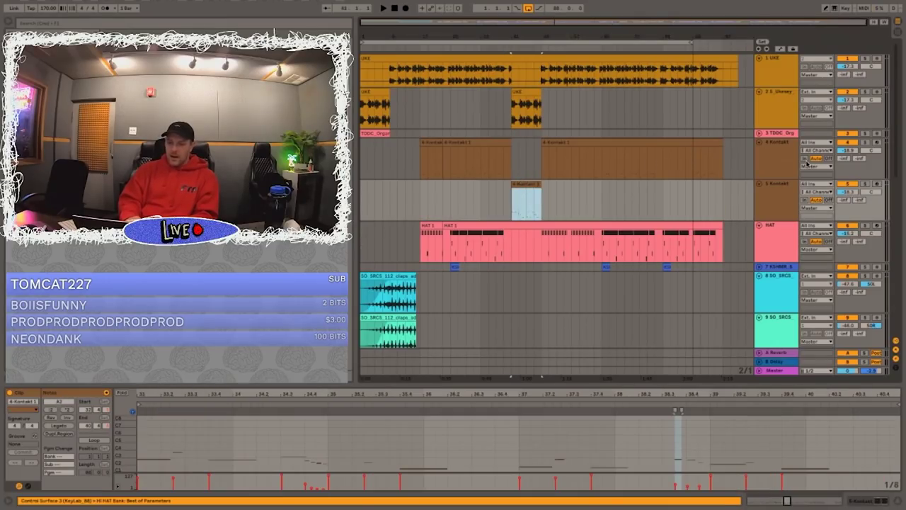
{"action": "left_click", "coordinate": [775, 188]}
{"action": "left_click", "coordinate": [776, 166]}
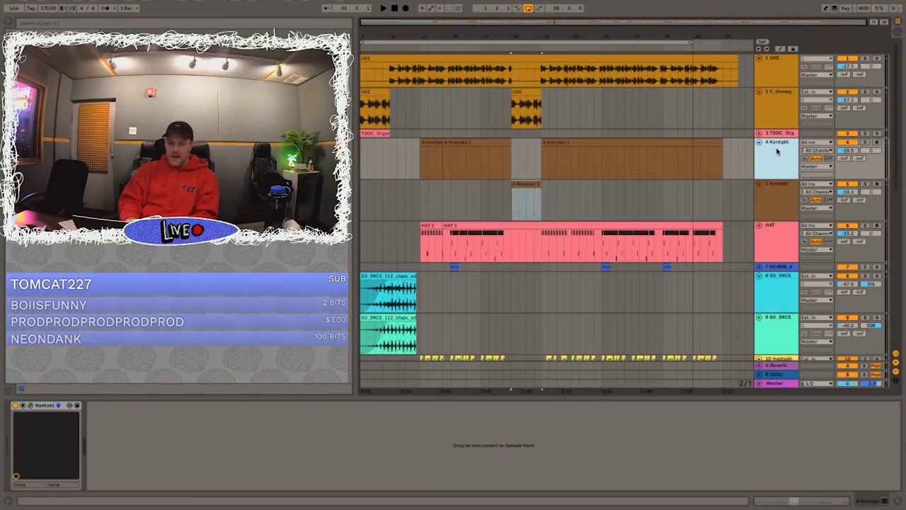
{"action": "left_click", "coordinate": [776, 190]}
{"action": "left_click", "coordinate": [776, 166]}
{"action": "left_click", "coordinate": [775, 191]}
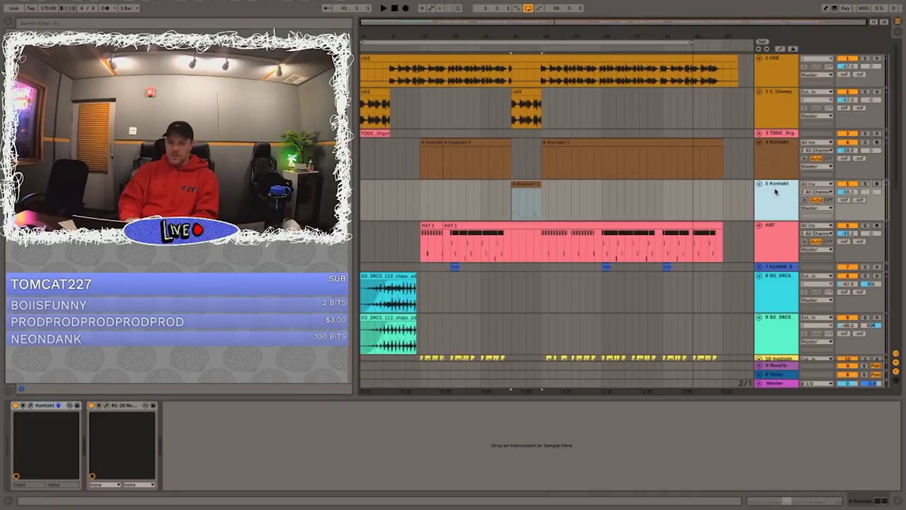
- Open the RC-20 Retro Color effect on track 5 and compare the track with ukulele track 2
{"action": "left_click", "coordinate": [108, 406]}
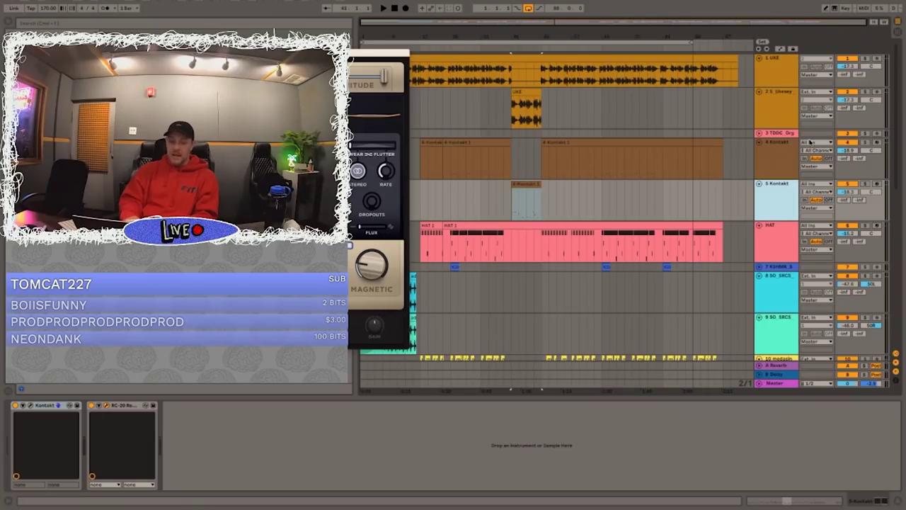
{"action": "left_click", "coordinate": [783, 111]}
{"action": "left_click", "coordinate": [782, 191]}
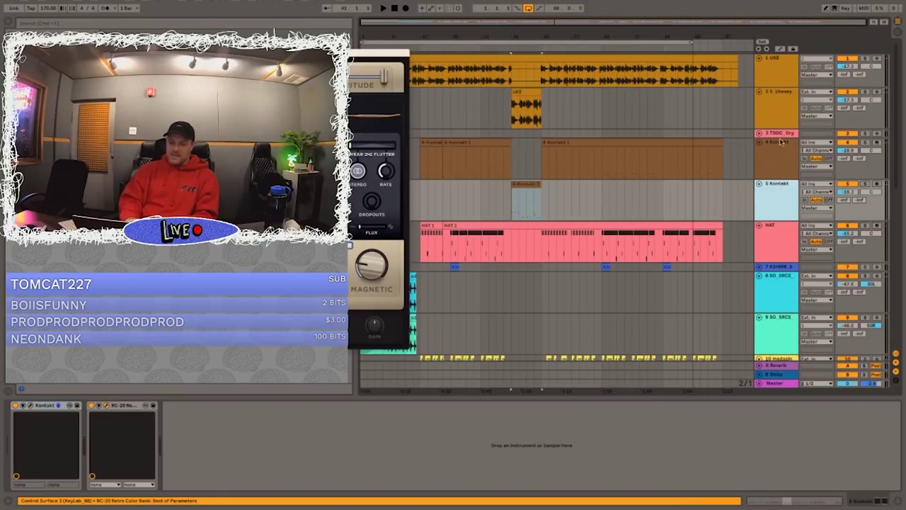
{"action": "left_click", "coordinate": [782, 103]}
{"action": "left_click", "coordinate": [777, 188]}
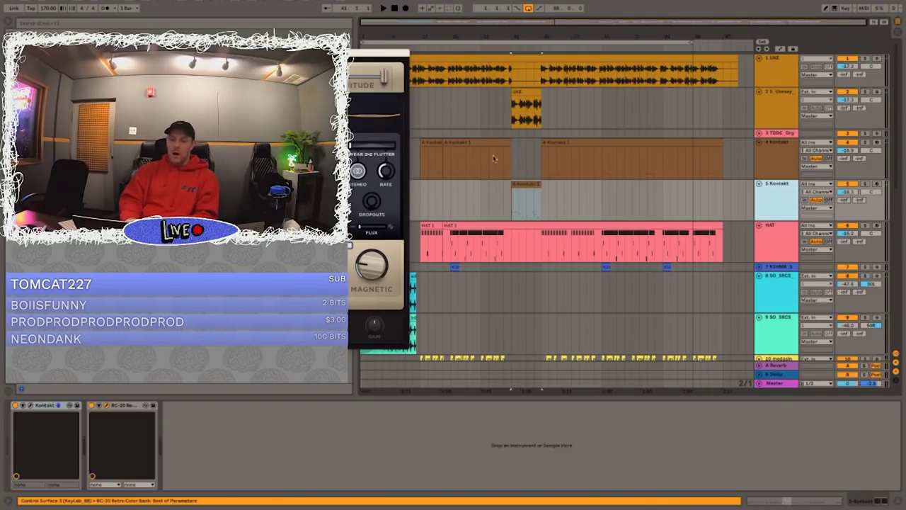
- Play track 5 Kontakt from bar 41 soloed and with the full mix, and open its clip's notes
{"action": "left_click", "coordinate": [526, 198]}
{"action": "key", "text": "space"}
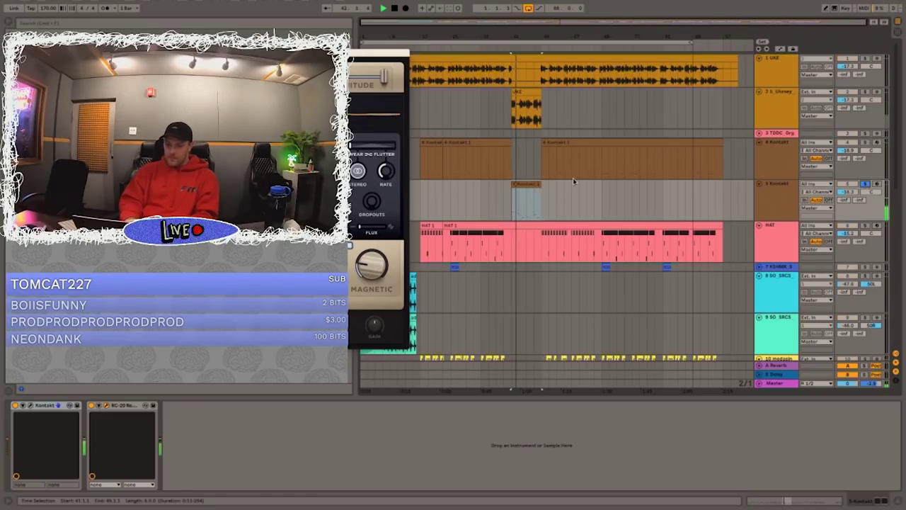
{"action": "left_click", "coordinate": [865, 184]}
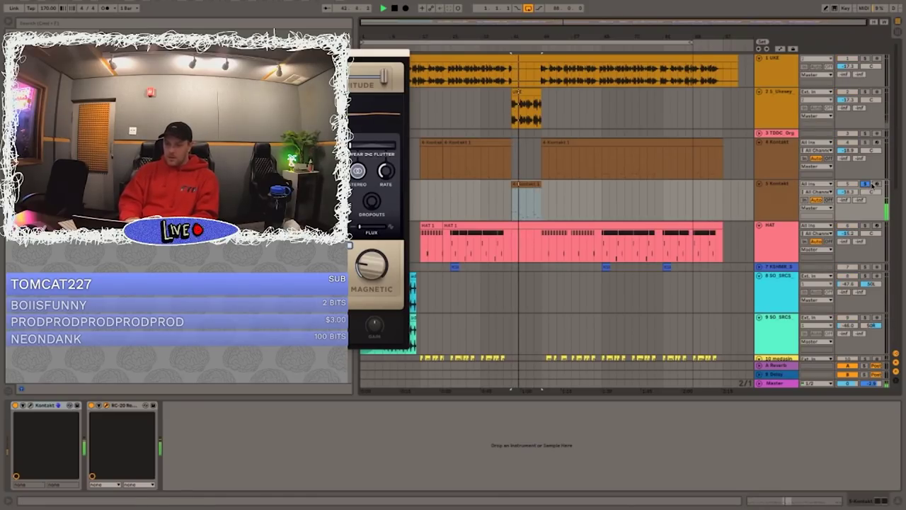
{"action": "left_click", "coordinate": [865, 184]}
{"action": "key", "text": "space"}
{"action": "double_click", "coordinate": [528, 183]}
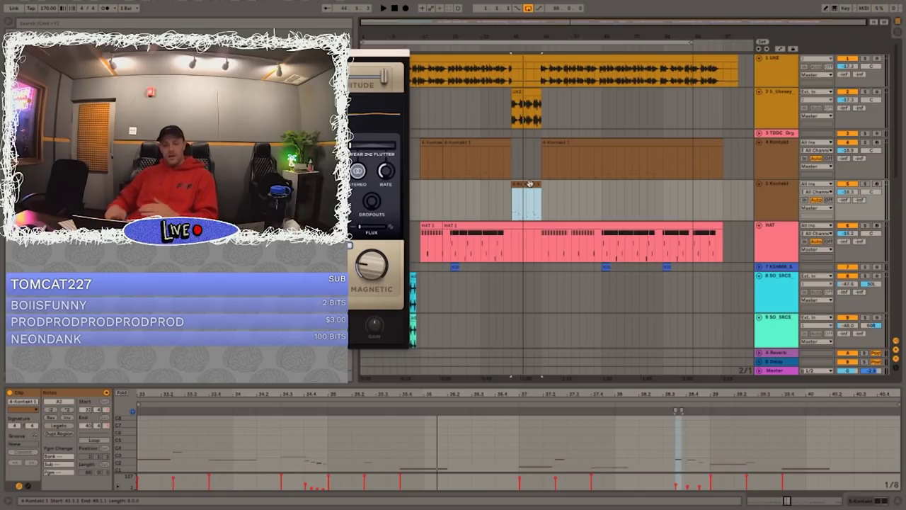
- Play from bar 47 through the transition at bar 49 while reviewing the percussion and kick tracks
{"action": "left_click", "coordinate": [532, 164]}
{"action": "key", "text": "space"}
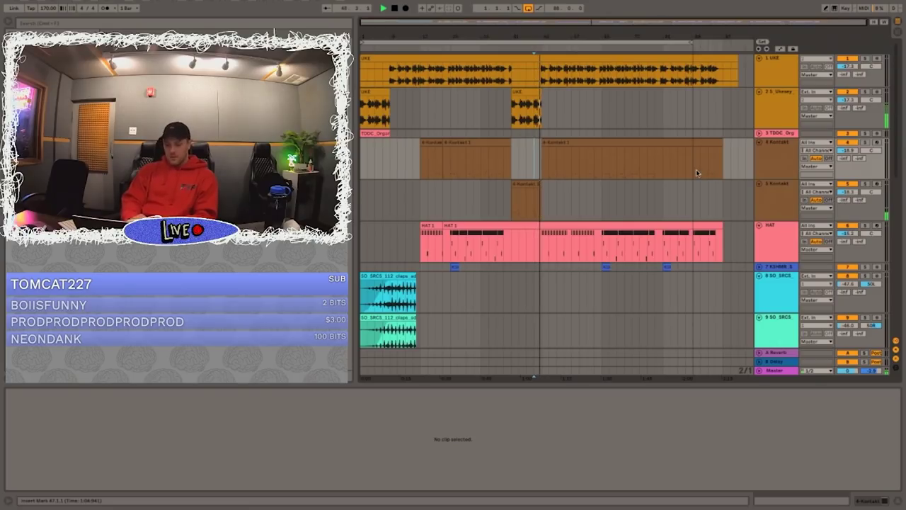
{"action": "scroll", "coordinate": [696, 169], "scroll_direction": "down", "scroll_amount": 3}
{"action": "scroll", "coordinate": [695, 169], "scroll_direction": "down", "scroll_amount": 8}
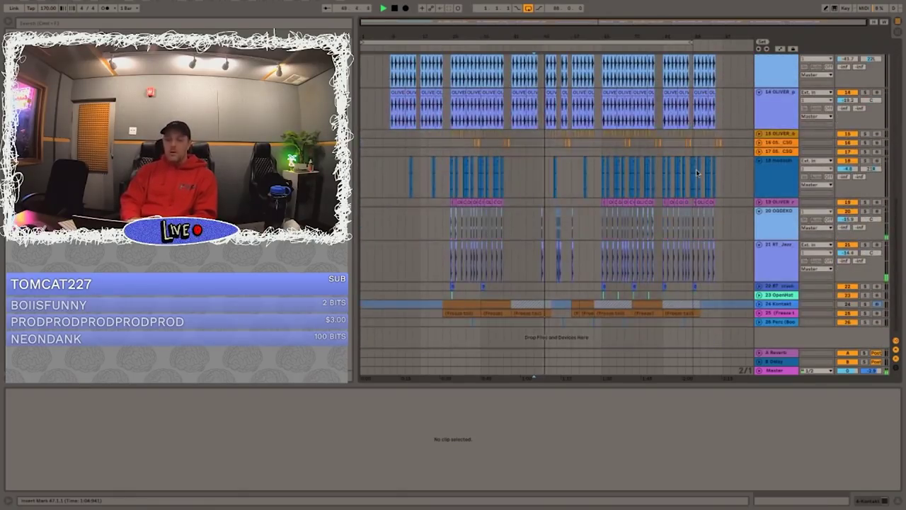
- Set the insert marker at bar 49 and examine which tracks enter or drop out around it
{"action": "scroll", "coordinate": [695, 172], "scroll_direction": "up", "scroll_amount": 6}
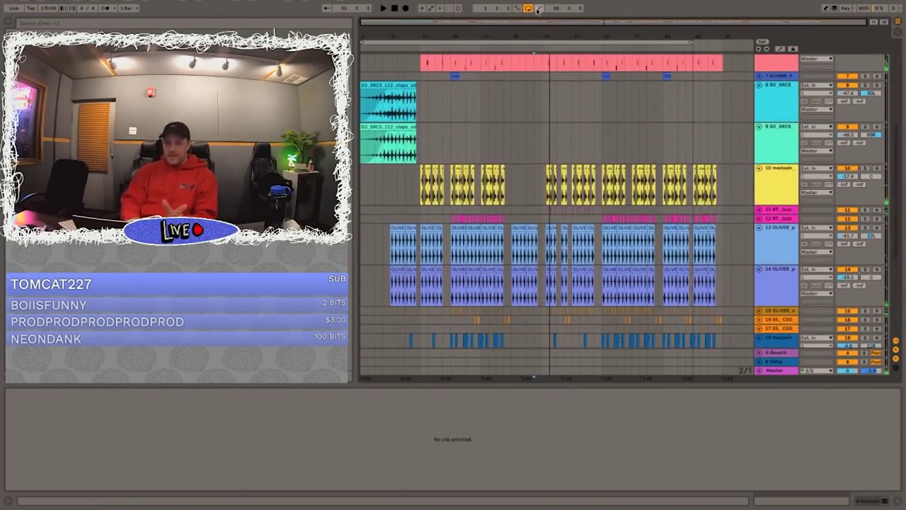
{"action": "left_click_drag", "start_coordinate": [544, 31], "coordinate": [544, 85]}
{"action": "left_click", "coordinate": [531, 142]}
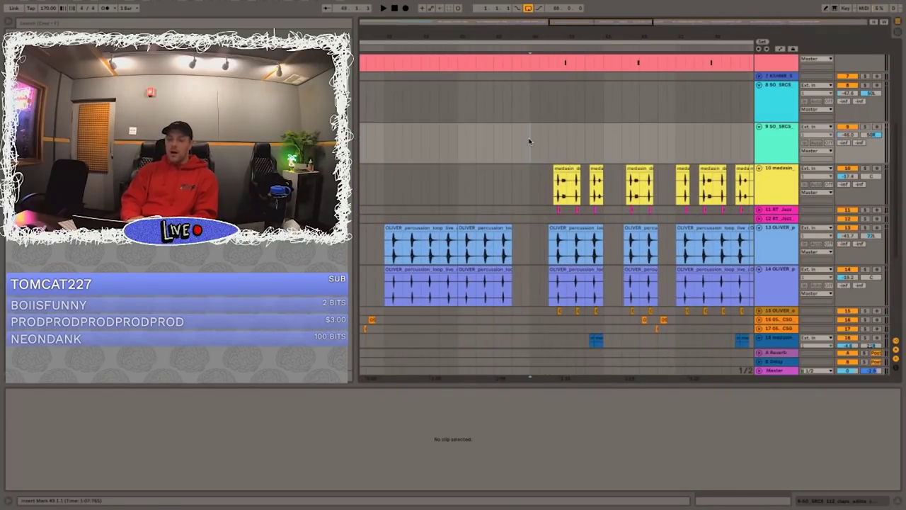
{"action": "scroll", "coordinate": [528, 141], "scroll_direction": "up", "scroll_amount": 6}
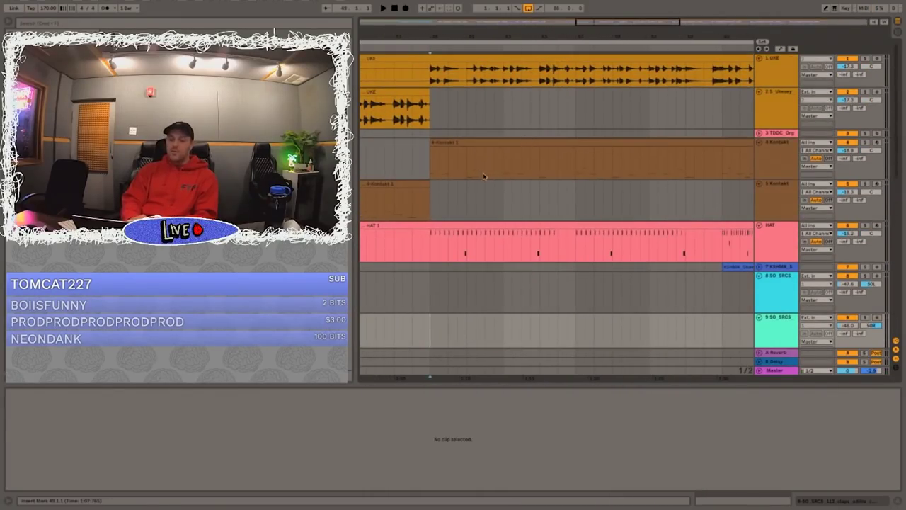
{"action": "scroll", "coordinate": [462, 224], "scroll_direction": "down", "scroll_amount": 5}
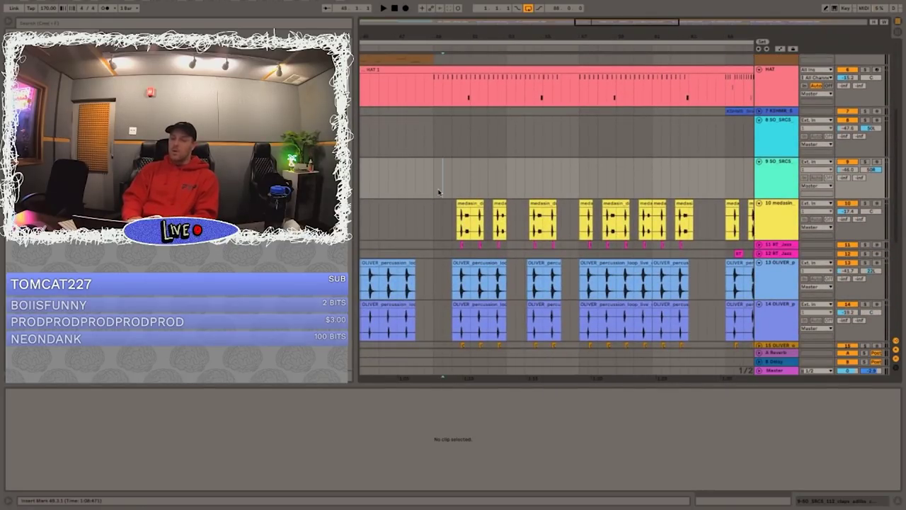
- Play the bar 49 transition from 48.3.1 and place the insert marker at 49.1.1
{"action": "left_click", "coordinate": [425, 189]}
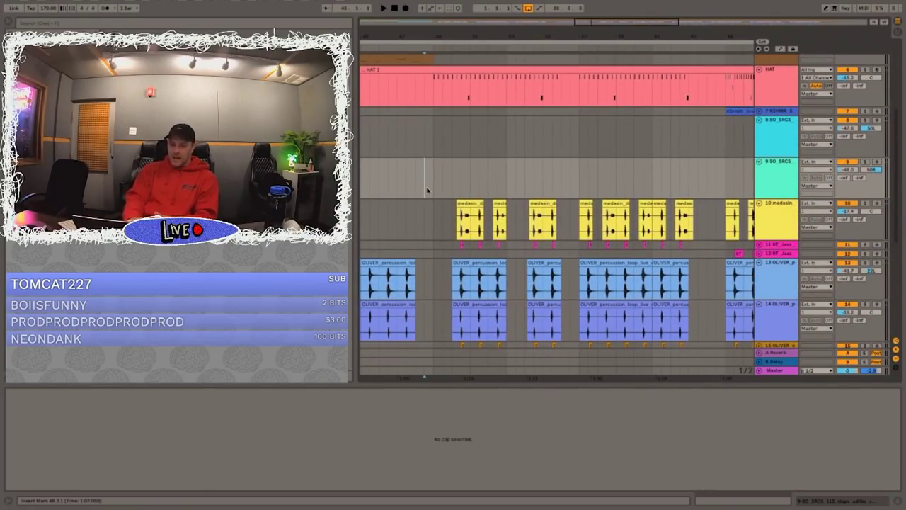
{"action": "key", "text": "space"}
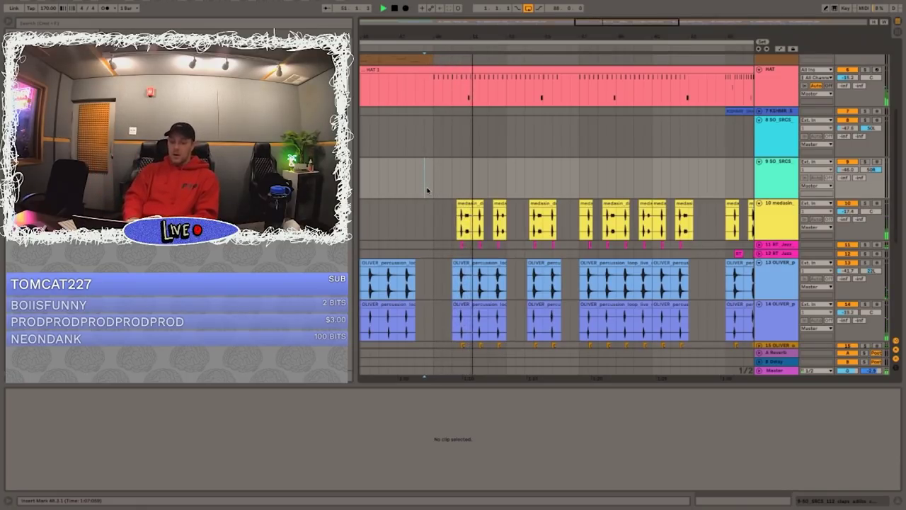
{"action": "key", "text": "space"}
{"action": "left_click", "coordinate": [433, 189]}
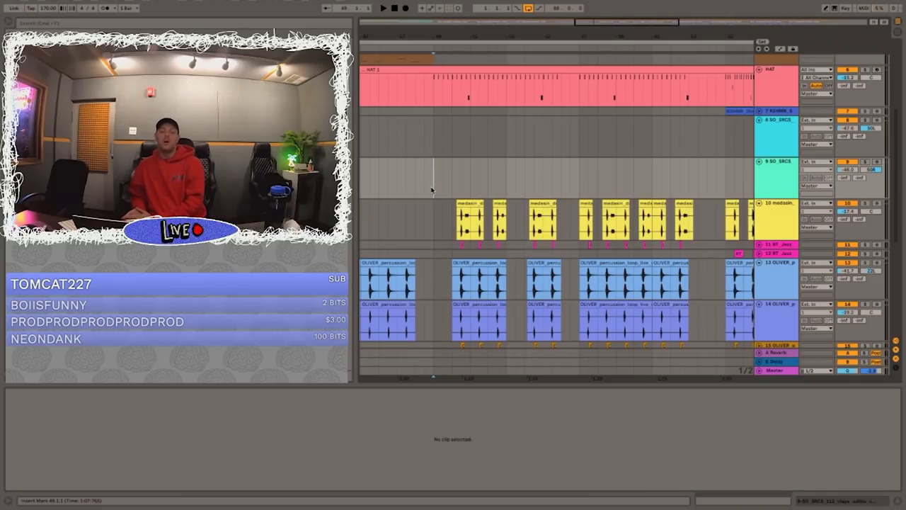
- Try clearing every track from 48.1.1 to 49.1.1 to leave a one-bar gap before the transition
{"action": "scroll", "coordinate": [432, 190], "scroll_direction": "up", "scroll_amount": 4}
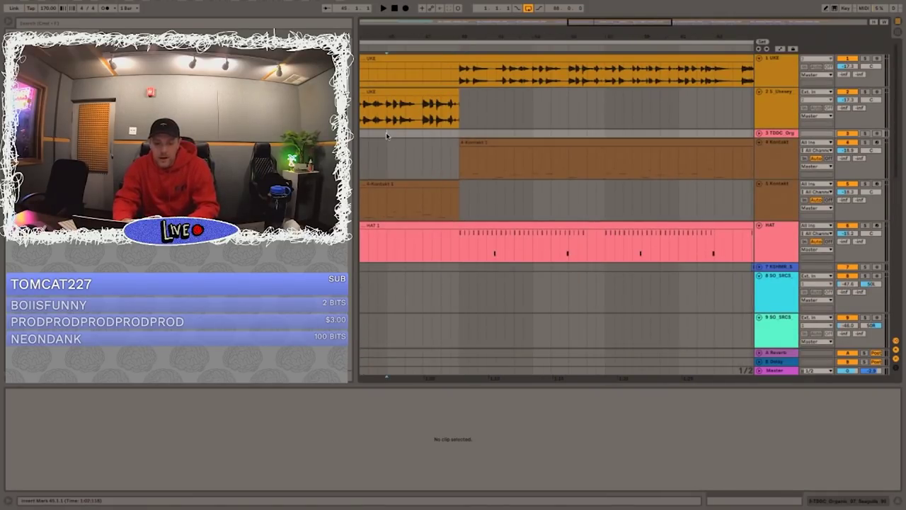
{"action": "key", "text": "space"}
{"action": "left_click_drag", "start_coordinate": [458, 83], "coordinate": [439, 371]}
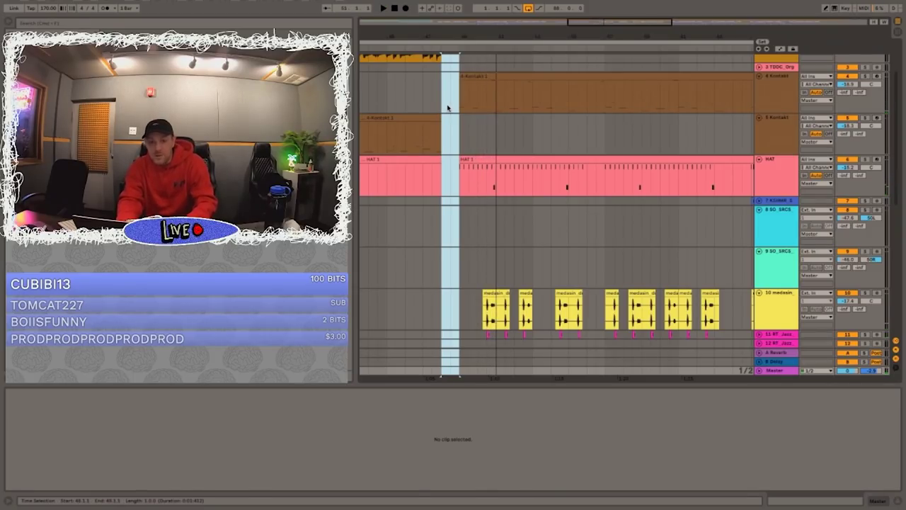
{"action": "key", "text": "ctrl+e"}
{"action": "left_click", "coordinate": [429, 104]}
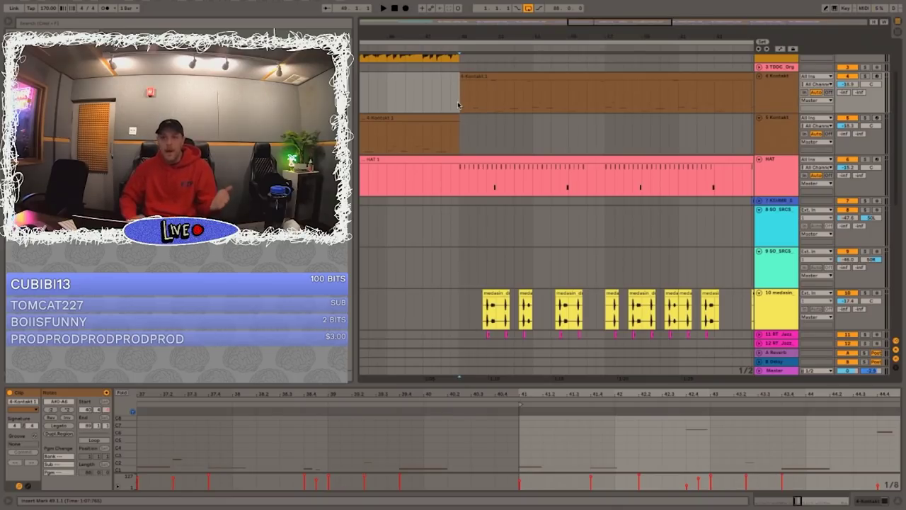
- Play from 47.3.1 through the bar 49 transition and review the tracks of the following section
{"action": "left_click", "coordinate": [435, 235]}
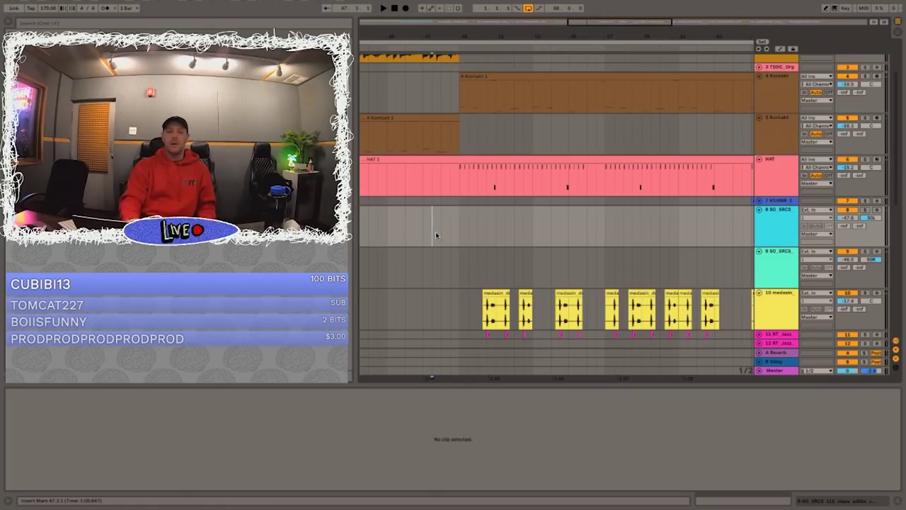
{"action": "key", "text": "space"}
{"action": "key", "text": "XF86AudioRaiseVolume"}
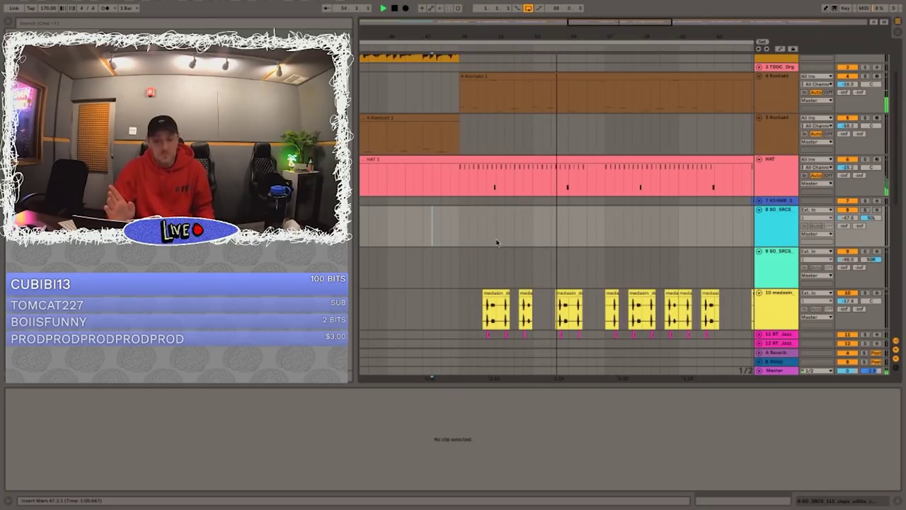
{"action": "scroll", "coordinate": [497, 242], "scroll_direction": "down", "scroll_amount": 8}
{"action": "scroll", "coordinate": [530, 249], "scroll_direction": "up", "scroll_amount": 10}
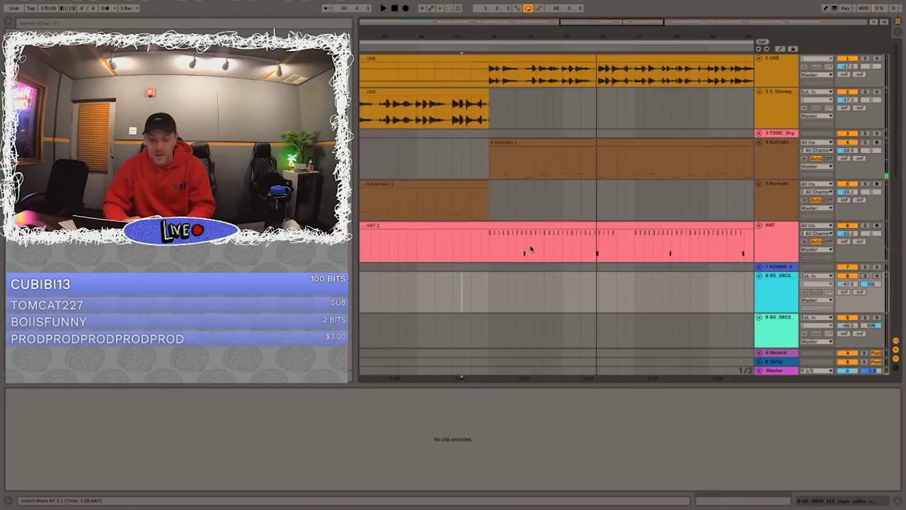
{"action": "scroll", "coordinate": [530, 249], "scroll_direction": "down", "scroll_amount": 10}
- Play from 52.1.1 and inspect the kick fill at bar 53 on tracks 20 and 21, opening its third OGDEKO kick clip
{"action": "left_click", "coordinate": [554, 229]}
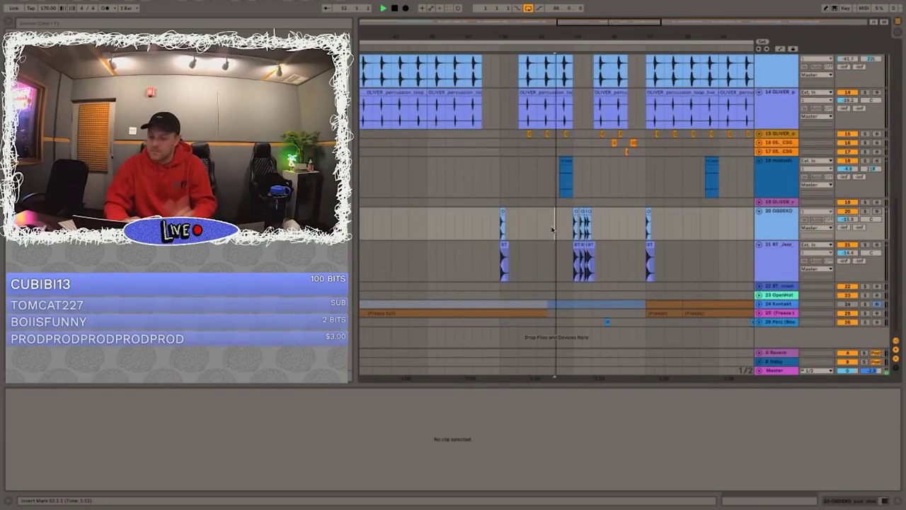
{"action": "left_click_drag", "start_coordinate": [589, 31], "coordinate": [589, 35]}
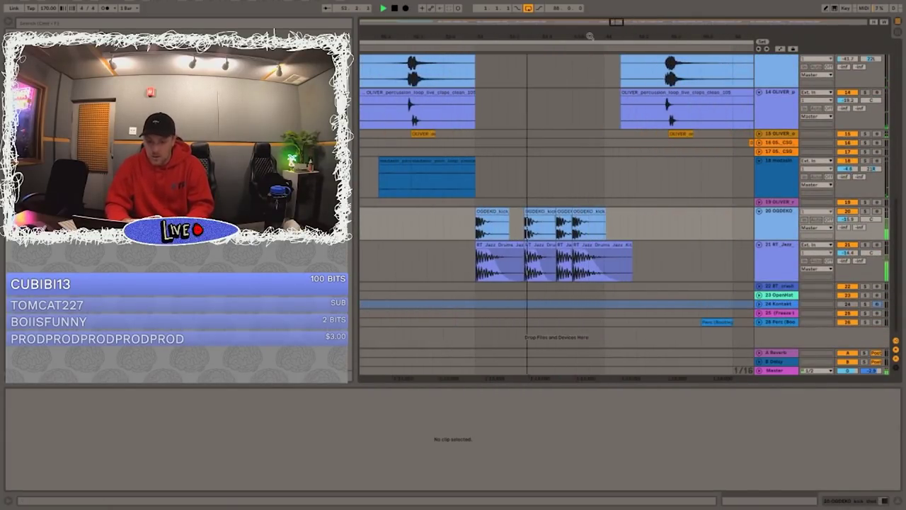
{"action": "left_click", "coordinate": [565, 214]}
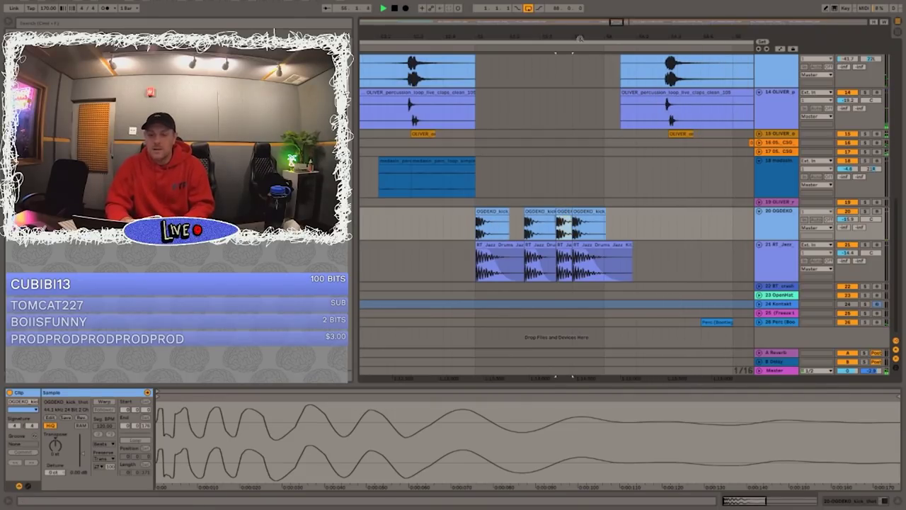
{"action": "left_click_drag", "start_coordinate": [580, 38], "coordinate": [582, 28]}
- Play the arrangement from bar 55 to bar 57 while reviewing the hat and percussion tracks
{"action": "scroll", "coordinate": [586, 106], "scroll_direction": "up", "scroll_amount": 5}
{"action": "left_click", "coordinate": [587, 109]}
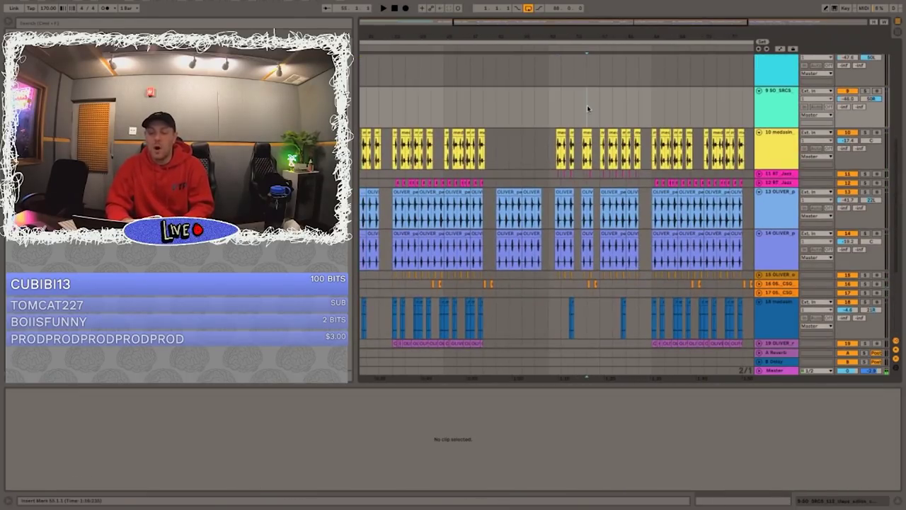
{"action": "key", "text": "space"}
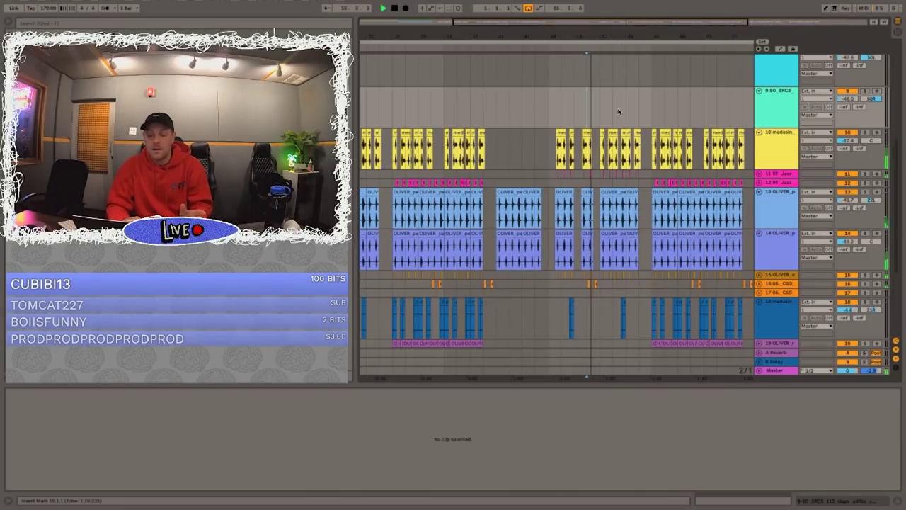
{"action": "scroll", "coordinate": [618, 127], "scroll_direction": "up", "scroll_amount": 3}
{"action": "scroll", "coordinate": [618, 127], "scroll_direction": "up", "scroll_amount": 2}
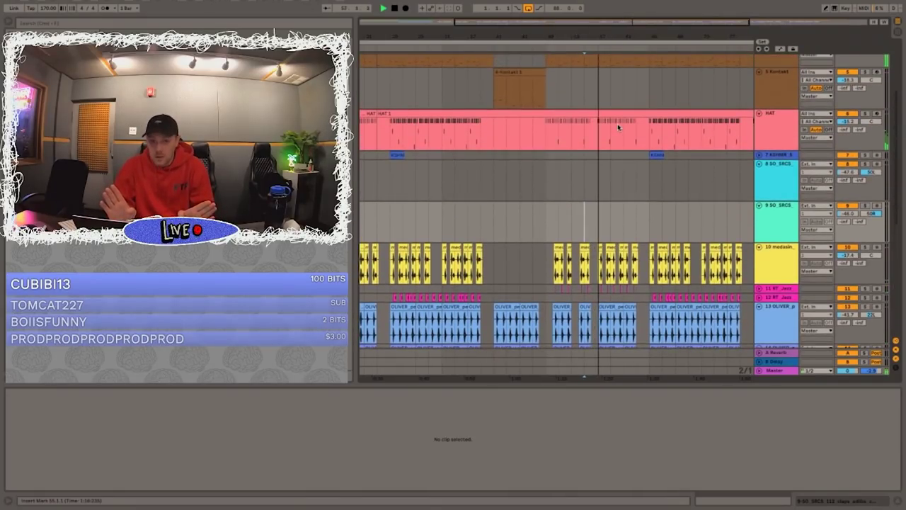
{"action": "key", "text": "space"}
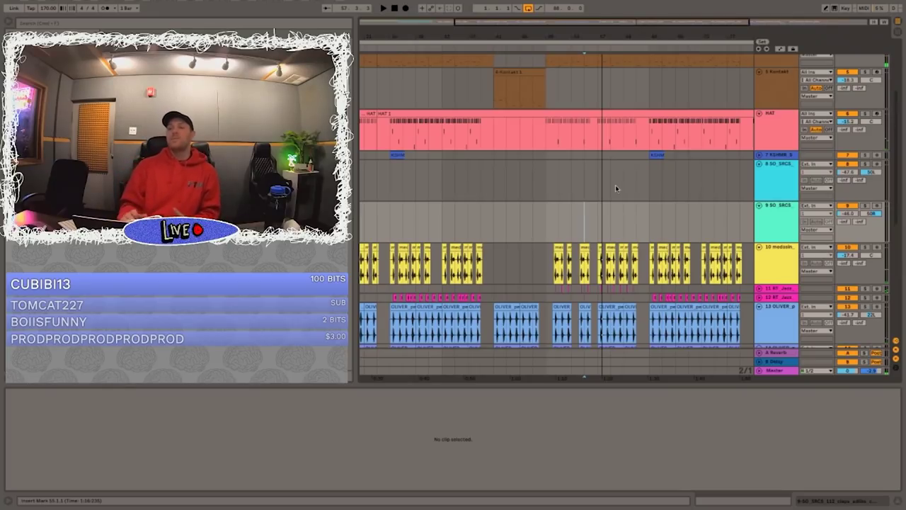